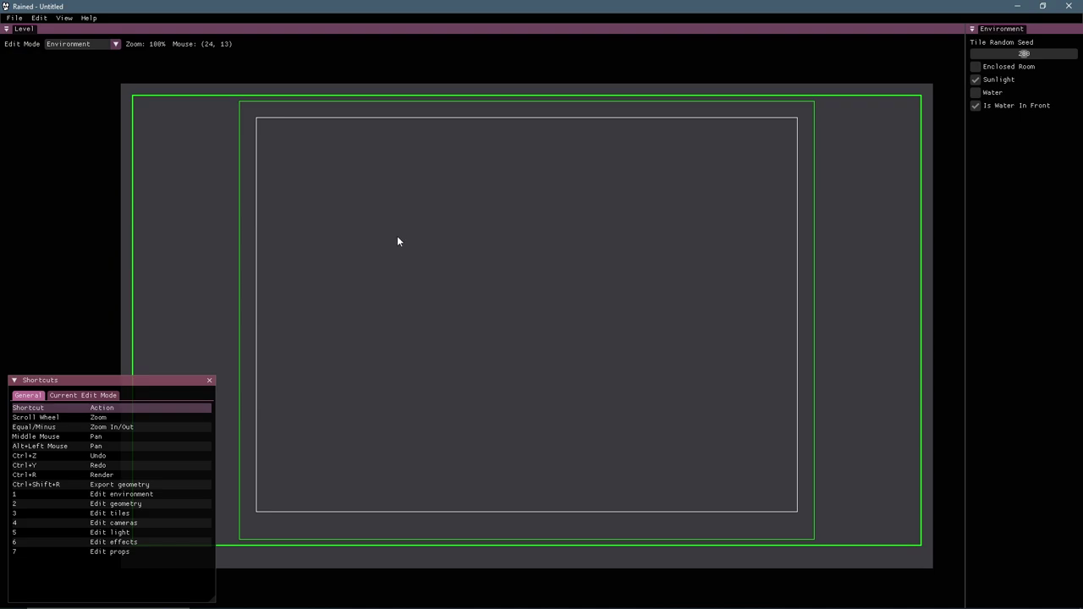
- In geometry editing, clear the room to air on all three layers and fill a wall strip along its lower edge as ground
key("2")
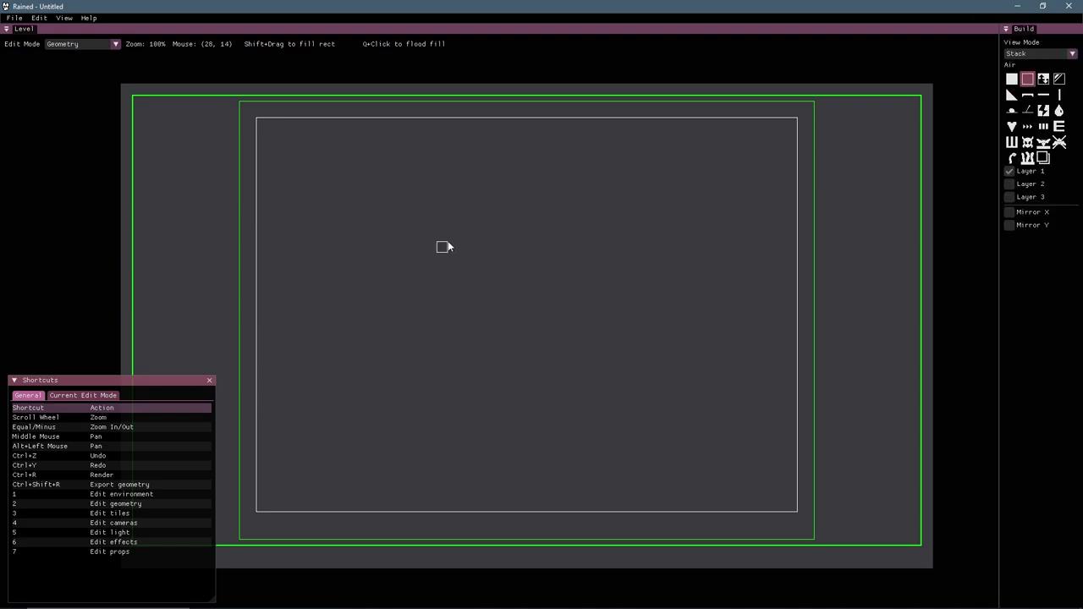
scroll(448, 254, "down", 1)
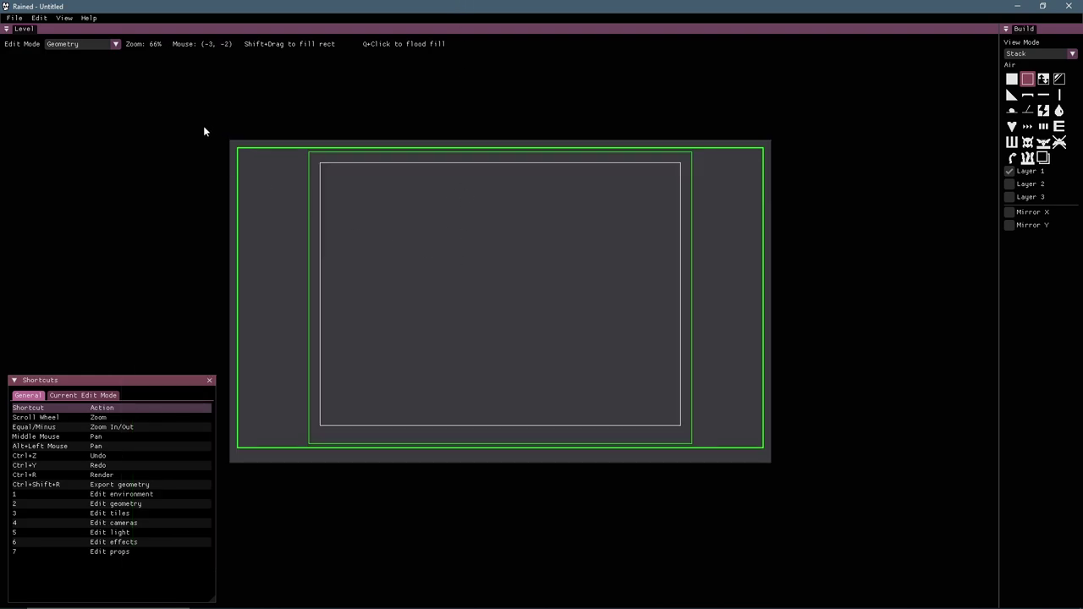
key("Tab")
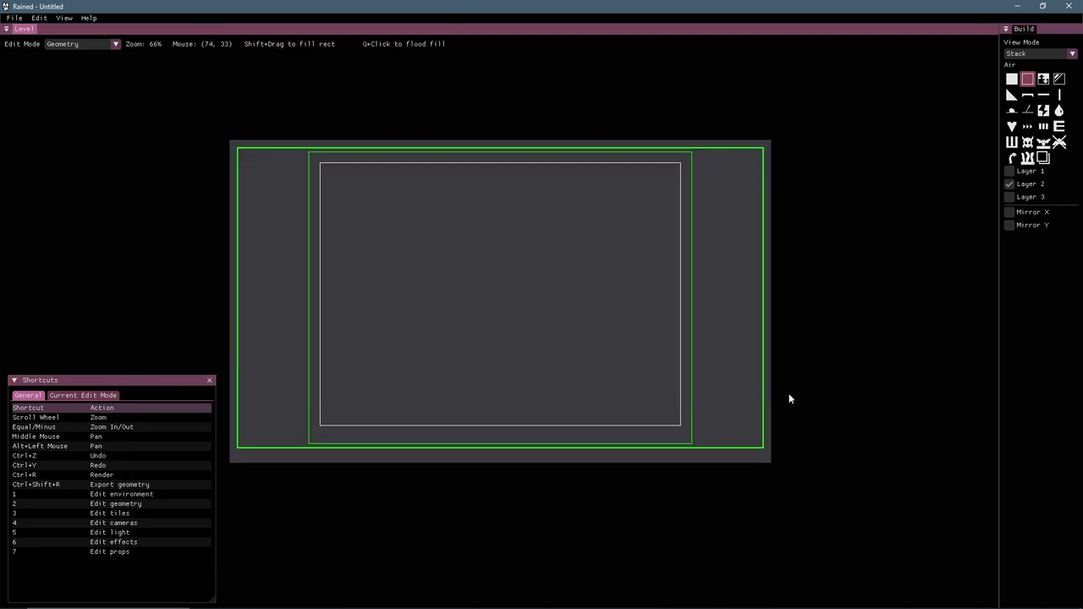
key("Tab")
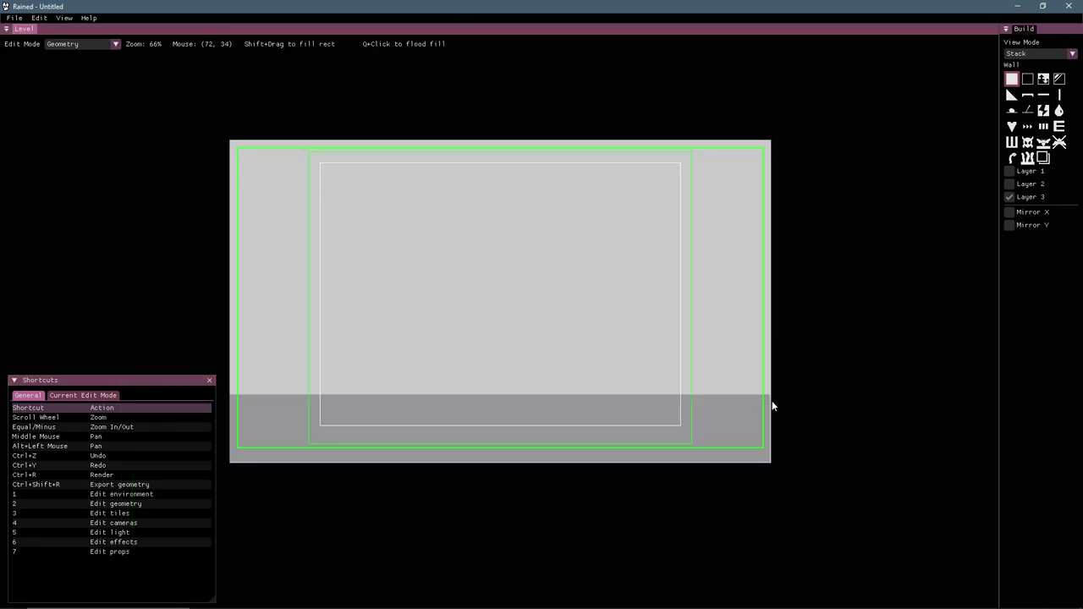
key("Tab")
left_click_drag(561, 245, 567, 275)
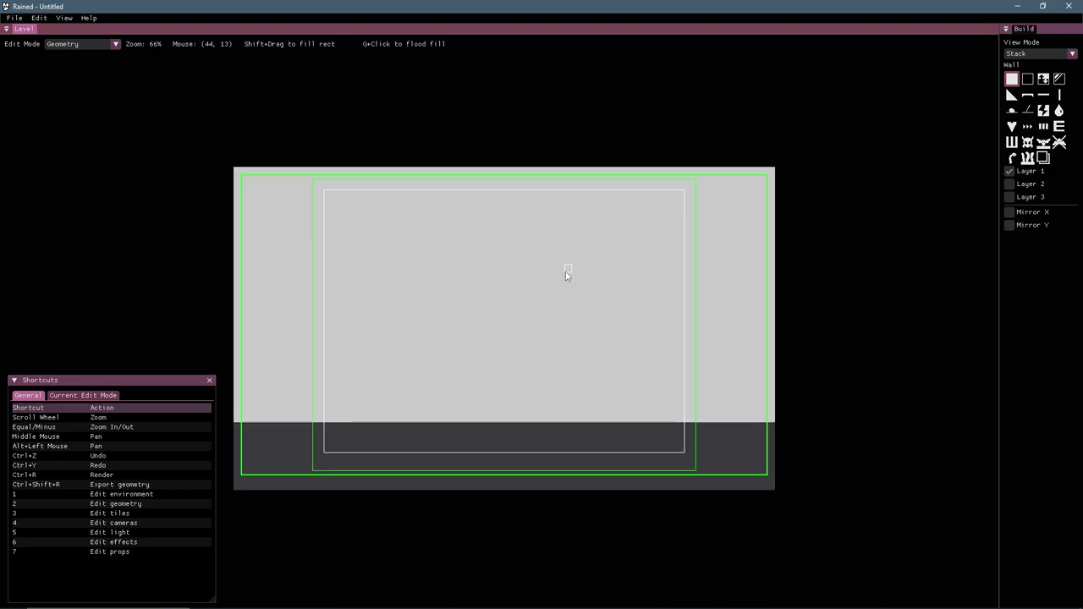
left_click_drag(508, 305, 520, 296)
- Build a vertical room exit into the ground at column 27, with a shortcut entrance, one shortcut dot and a room entrance below
key("e")
key("s")
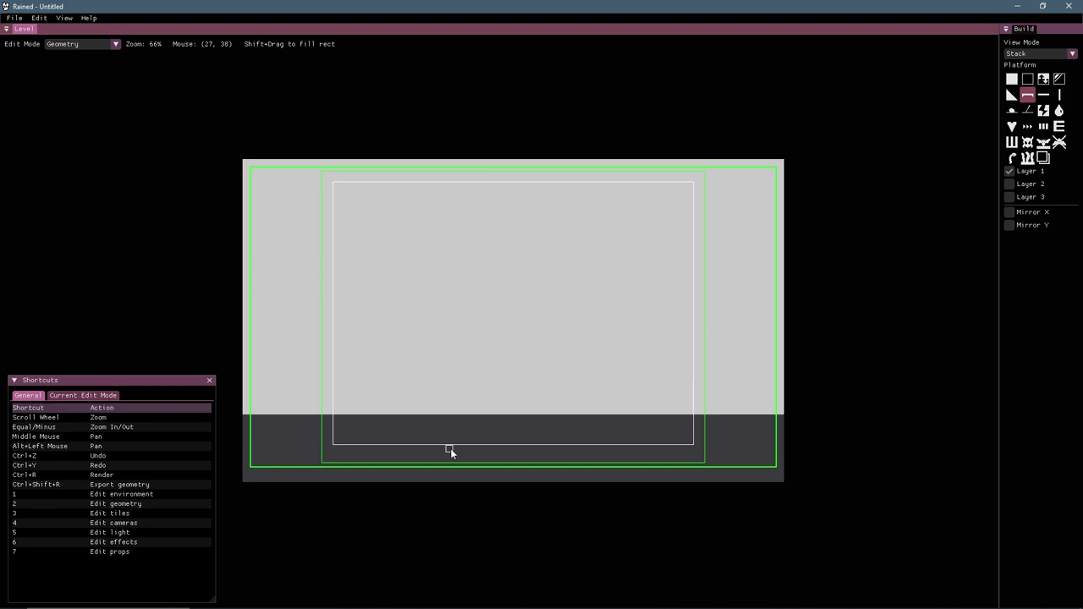
key("w")
scroll(449, 426, "up", 2)
key("s")
key("s")
key("s")
key("a")
left_click(449, 429)
key("d")
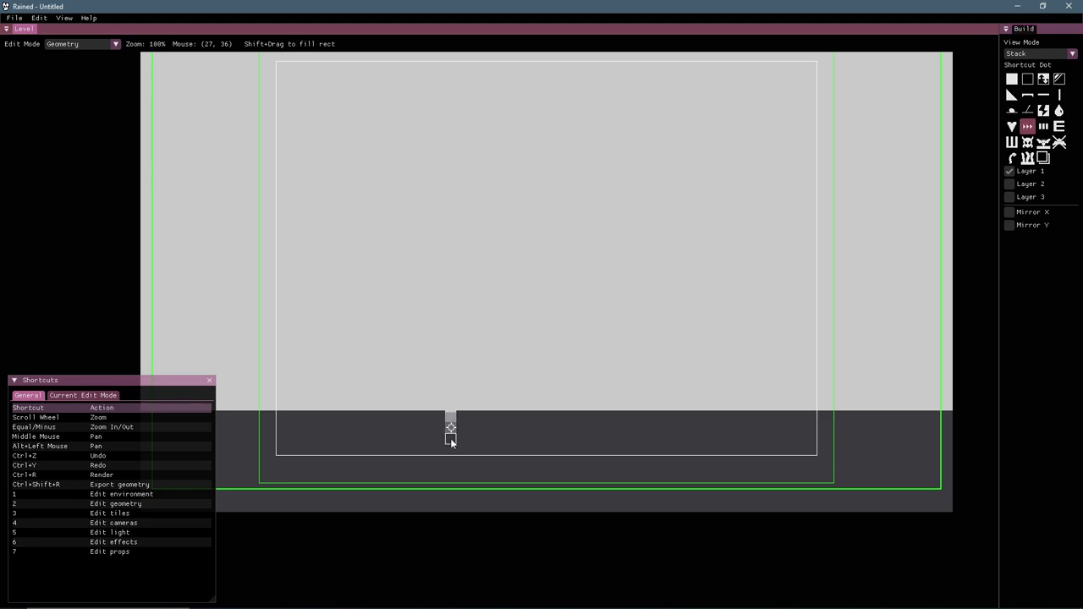
key("d")
left_click(450, 449)
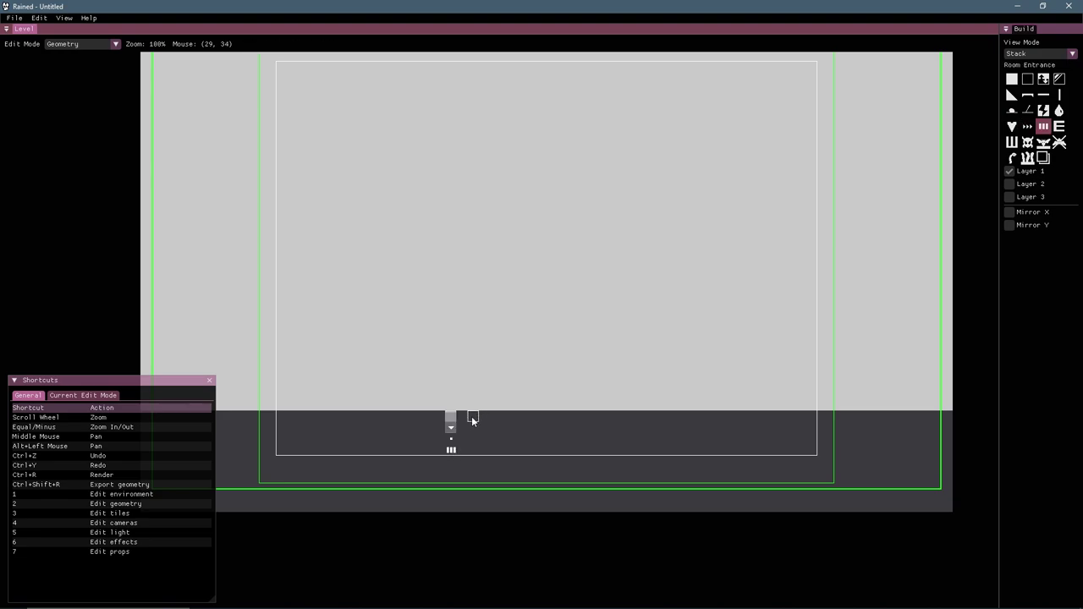
scroll(454, 419, "down", 2)
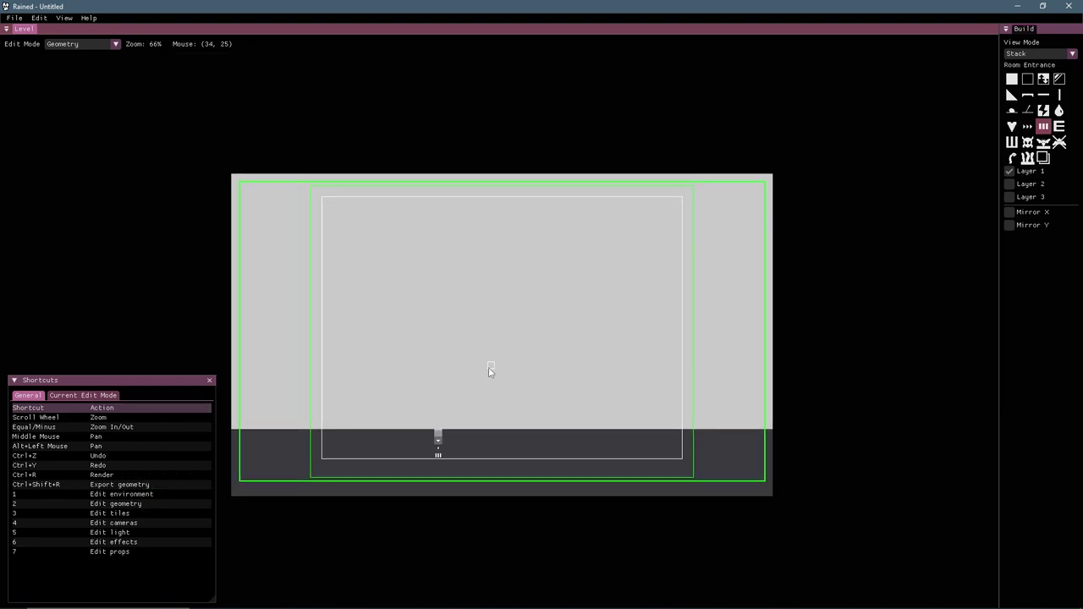
- Switch to environment editing and save the level as XX_ROOM in the LevelEditorProjects folder
key("1")
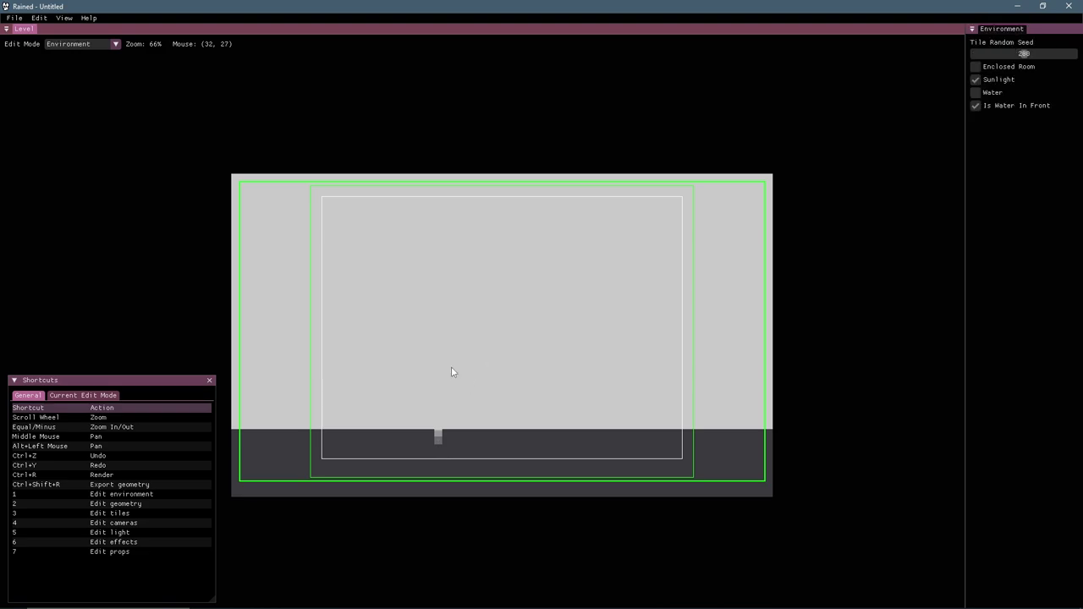
key("ctrl+s")
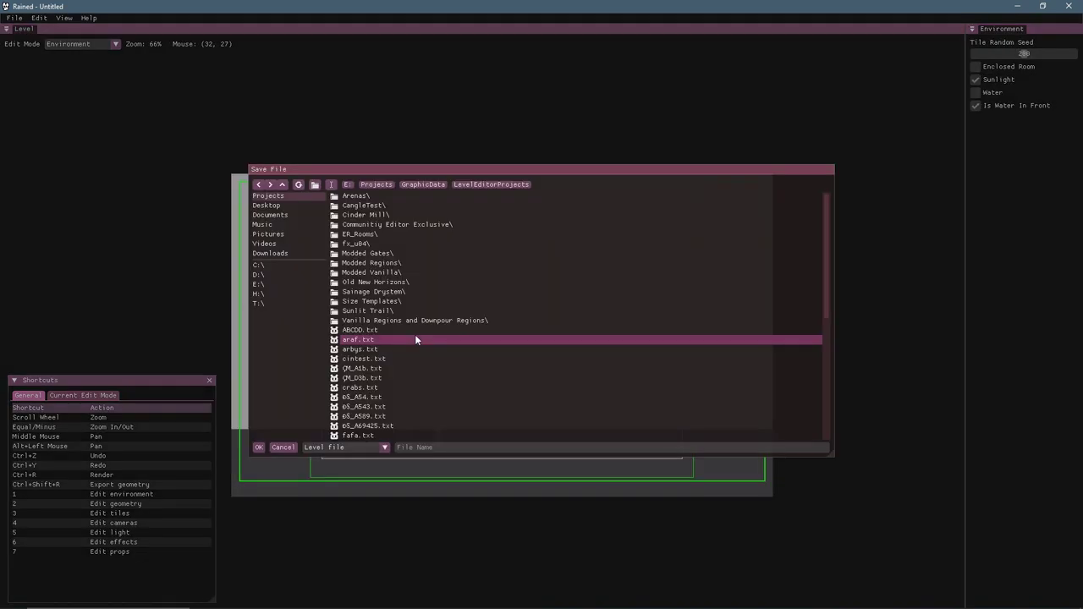
scroll(419, 430, "down", 2)
left_click(418, 447)
type("K")
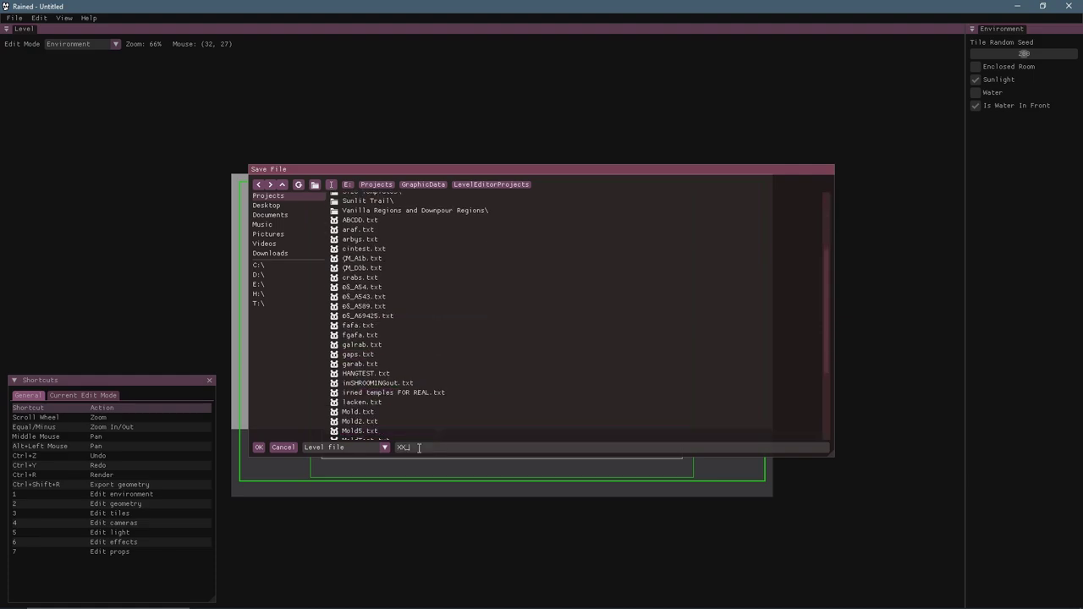
type("X_ROOM")
key("Return")
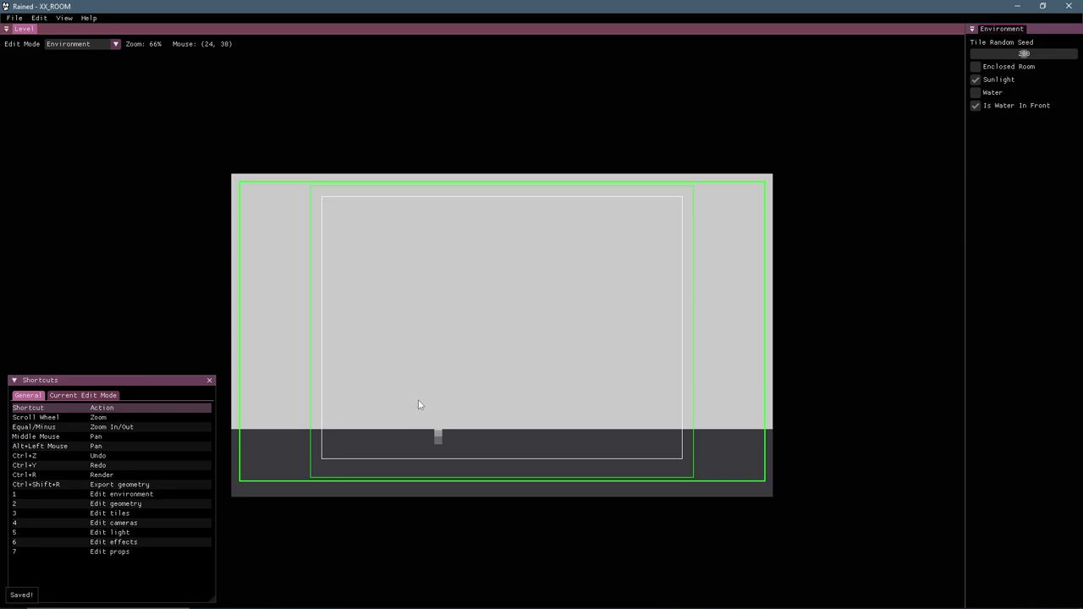
- Render the XX_ROOM level and show the rendered files in the file browser
key("ctrl+r")
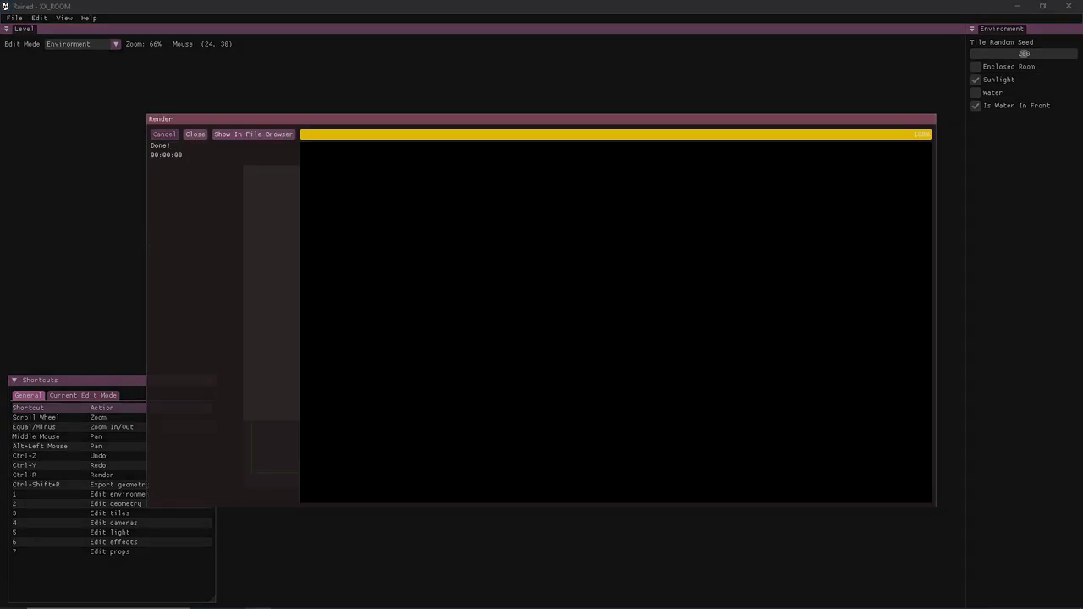
left_click(253, 134)
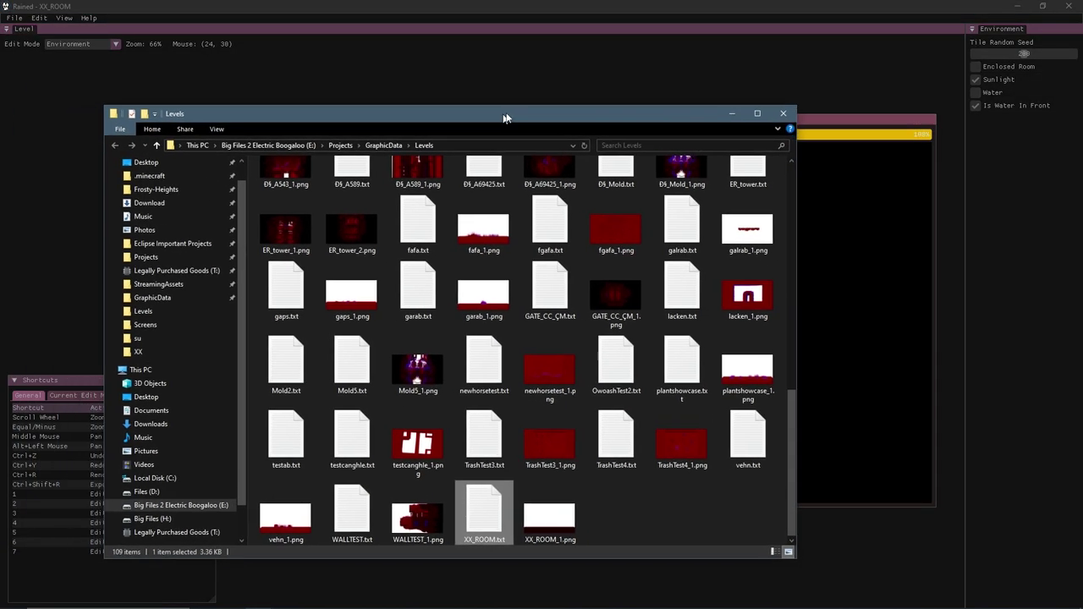
- Copy XX_ROOM.txt and XX_ROOM_1.png from the Levels folder into the world/XX-Rooms folder of the YourModName mod
left_click(640, 524)
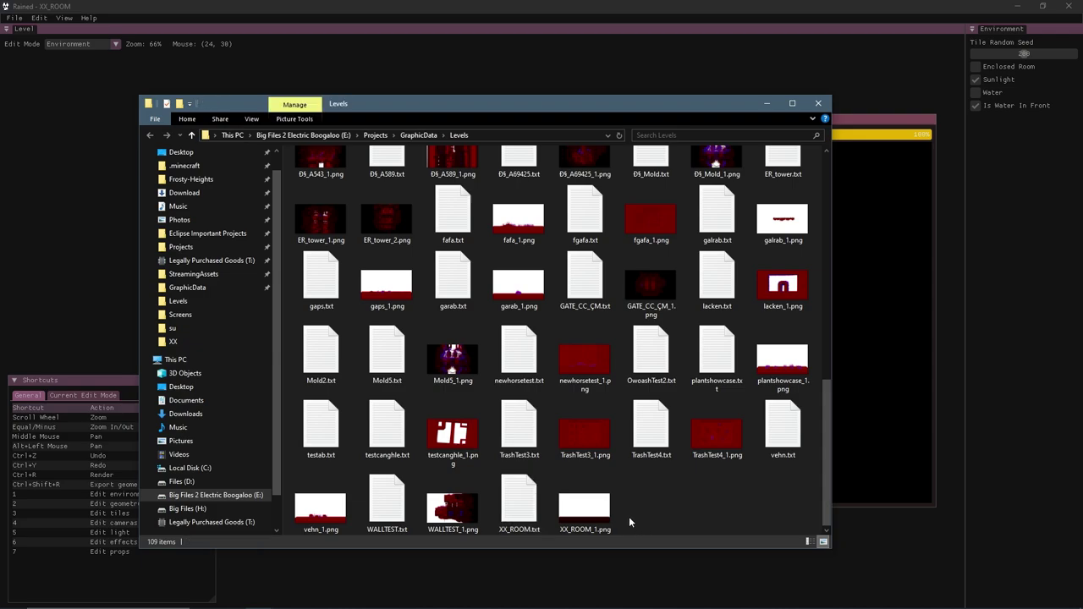
left_click_drag(632, 507, 505, 514)
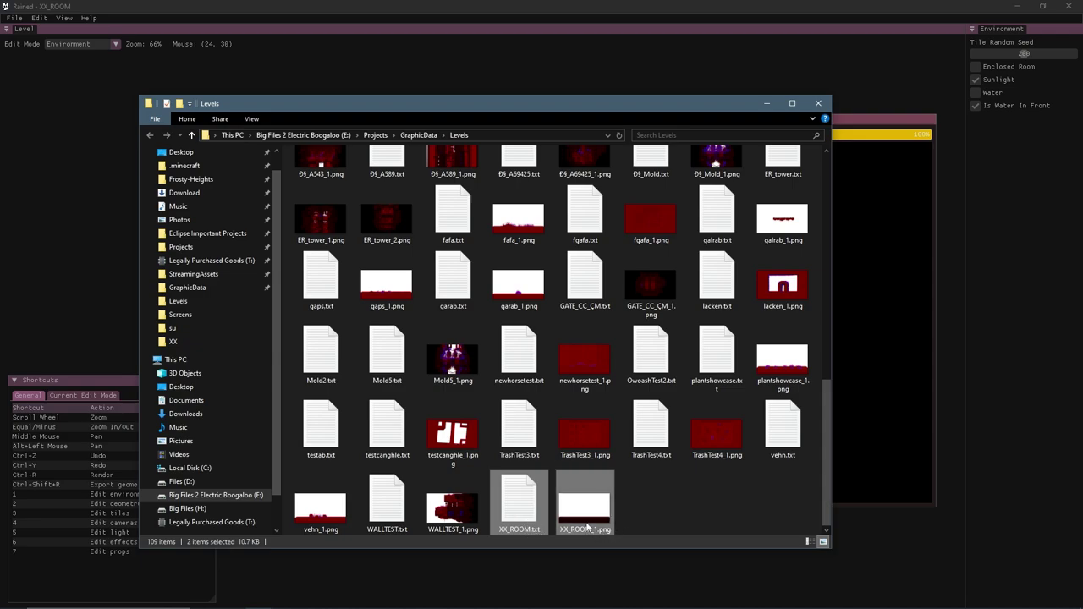
left_click_drag(655, 493, 514, 510)
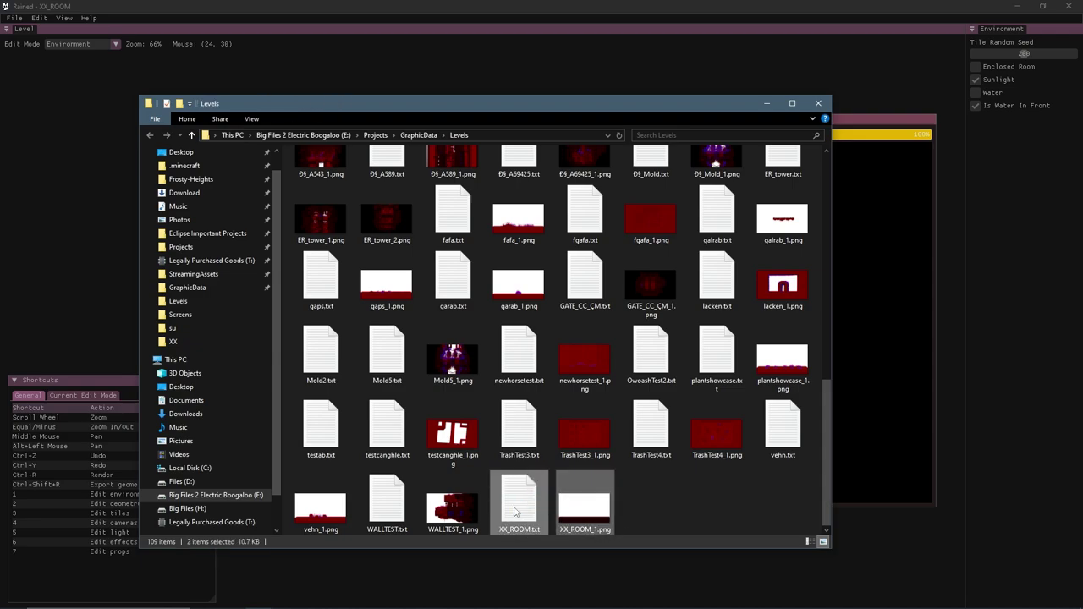
mouse_move(259, 598)
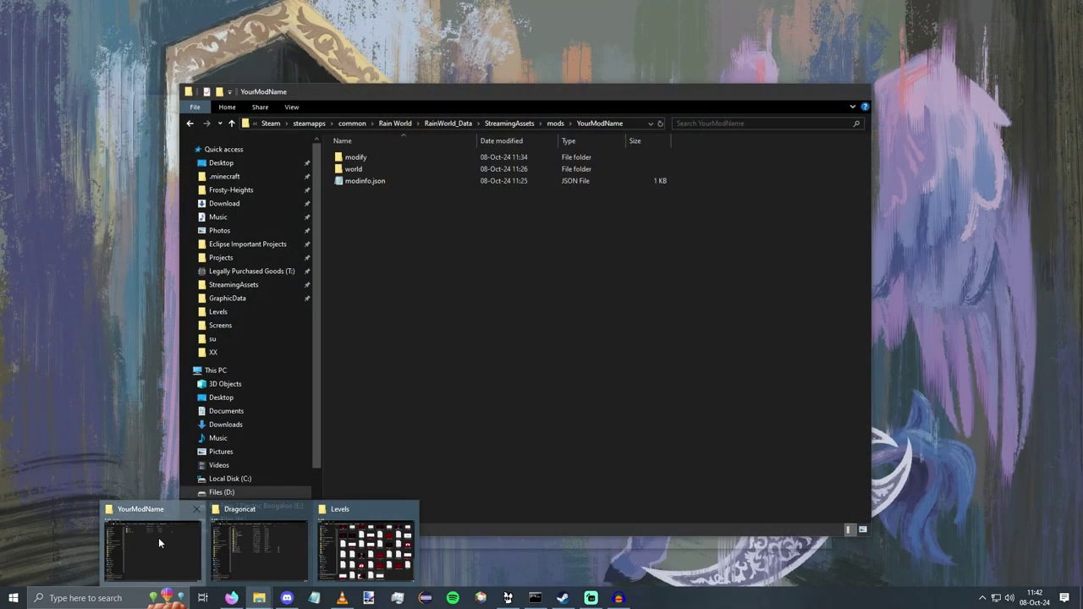
left_click(158, 538)
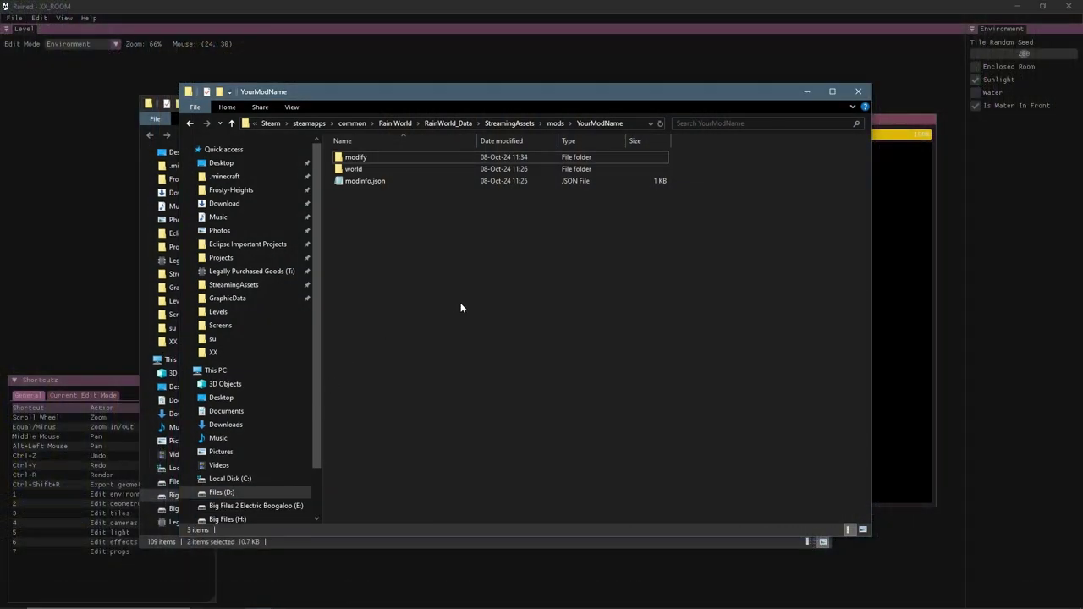
double_click(429, 170)
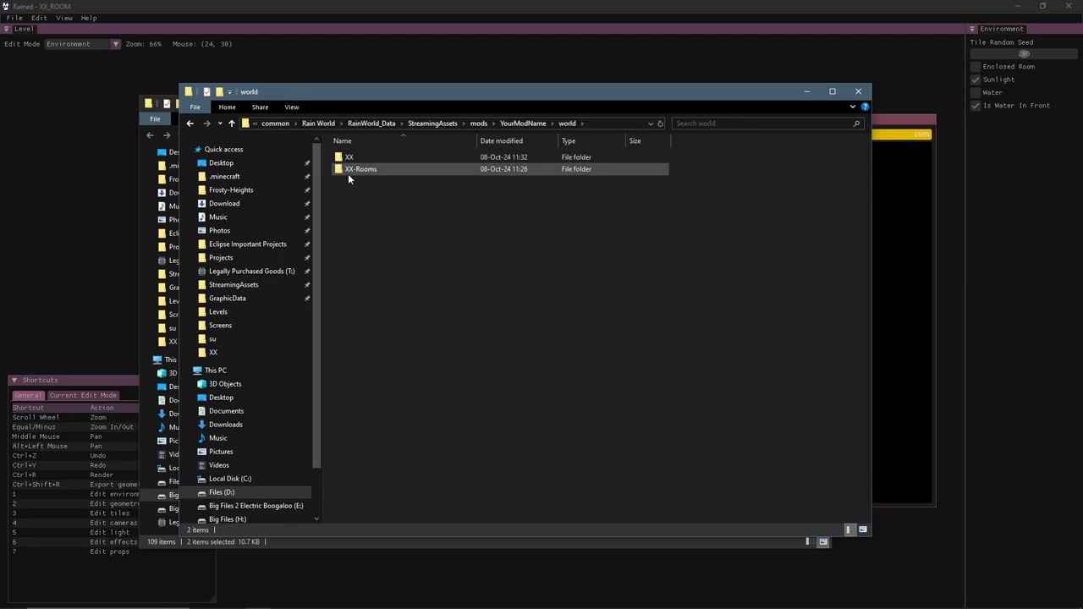
double_click(360, 173)
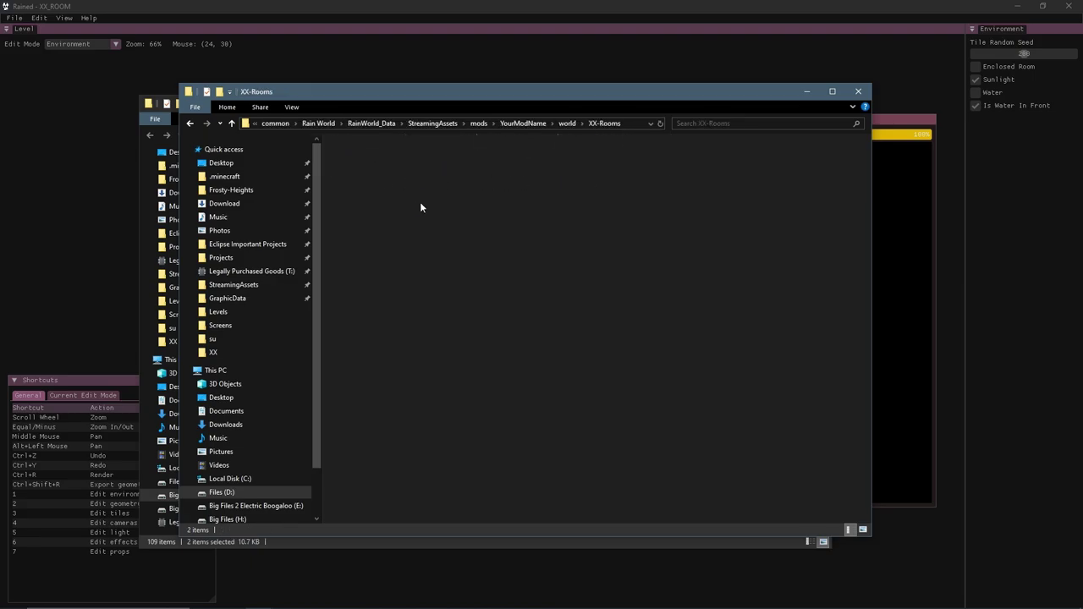
key("ctrl+v")
left_click(420, 203)
key("ctrl+shift+2")
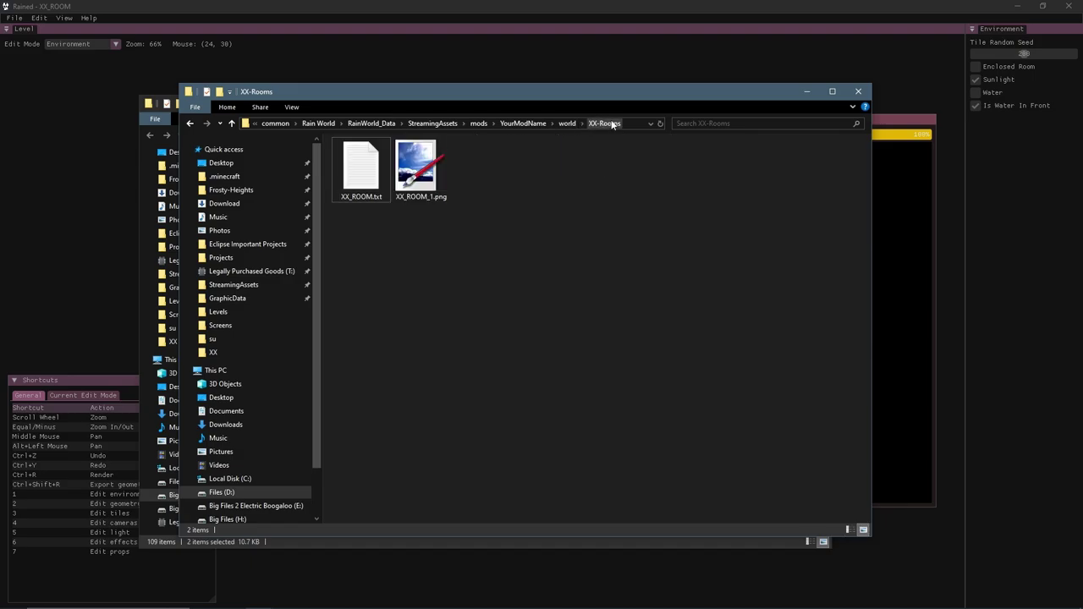
- Minimize the other windows and copy the name of XX_ROOM.txt without its extension
key("super+Home")
left_click(379, 199)
key("F2")
key("ctrl+c")
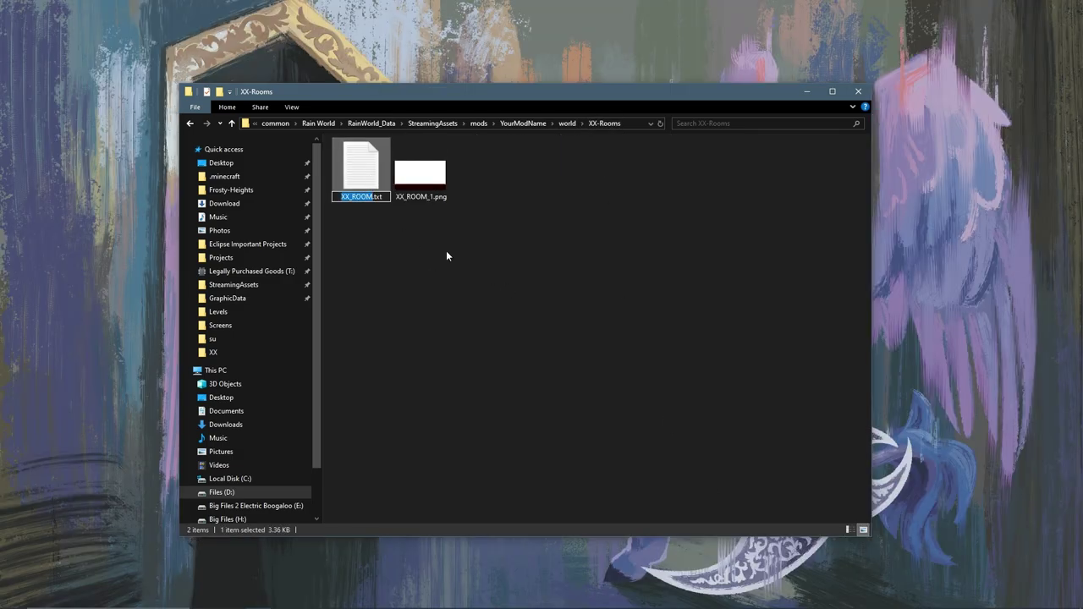
left_click(352, 215)
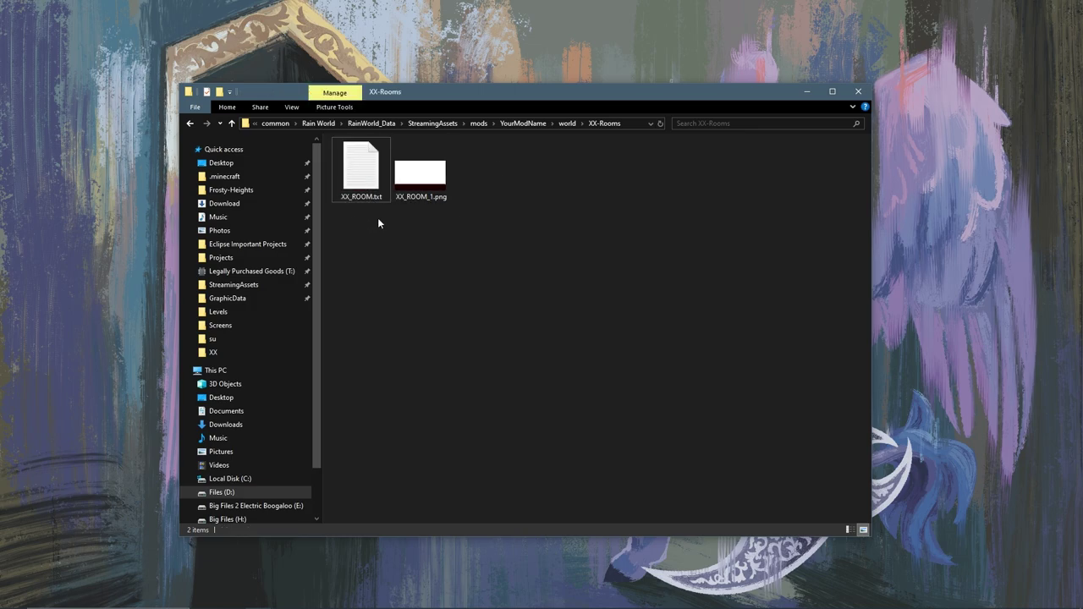
- Add the line "XX_ROOM : DISCONNECTED" under ROOMS in World_XX.txt from the mod's world/XX folder, and save the file
left_click(566, 124)
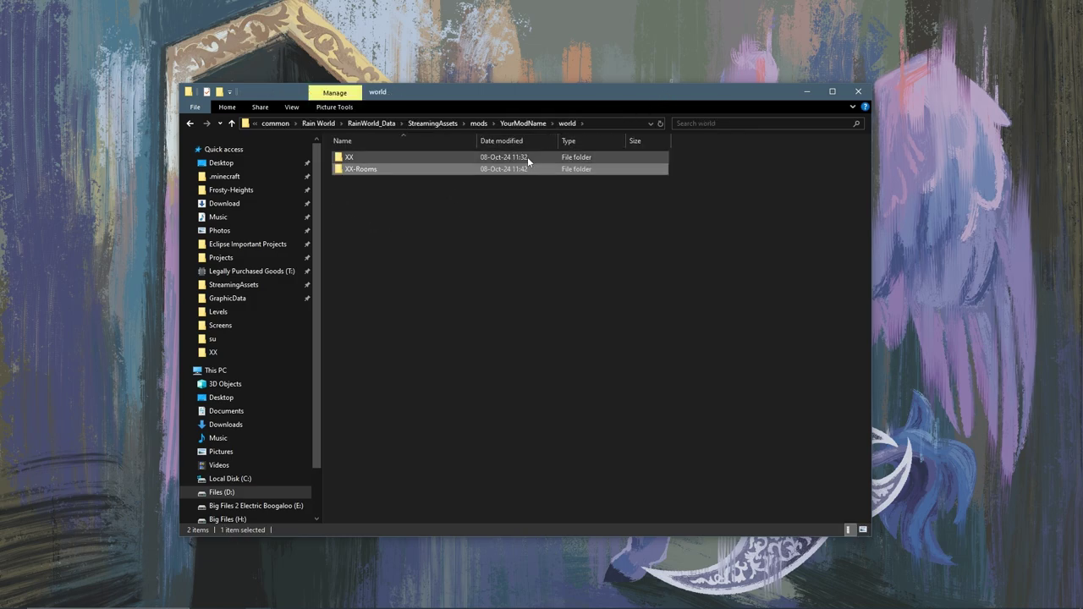
double_click(357, 161)
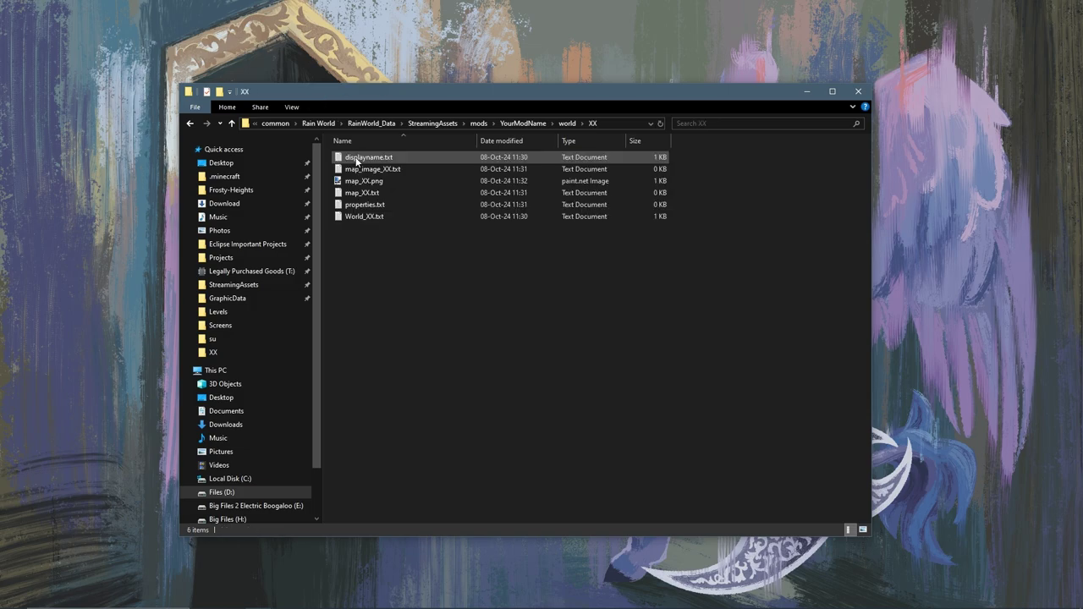
double_click(372, 217)
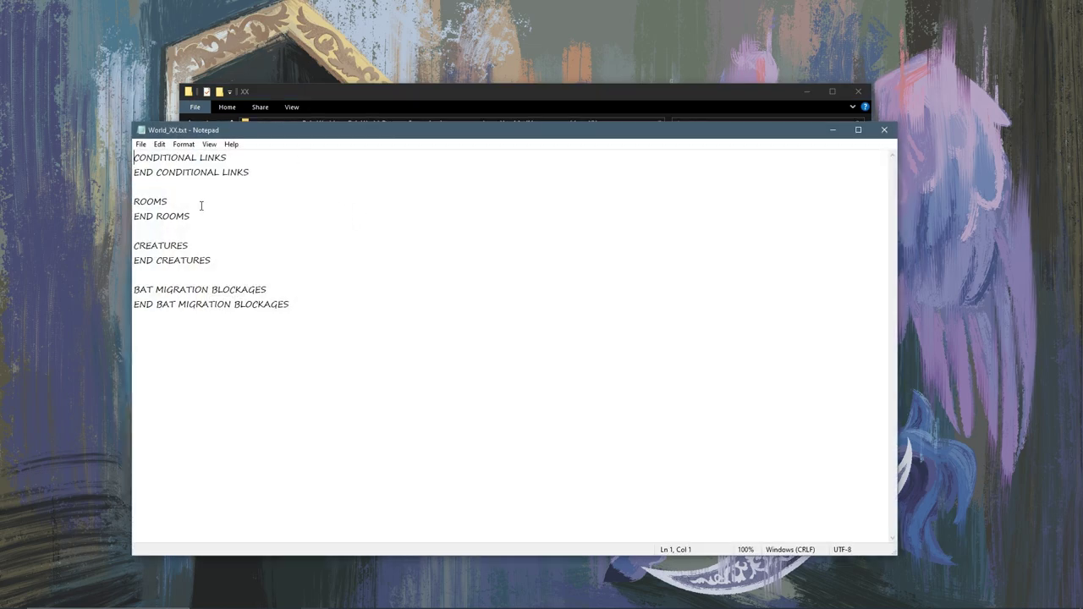
left_click(193, 203)
key("Return")
key("ctrl+v")
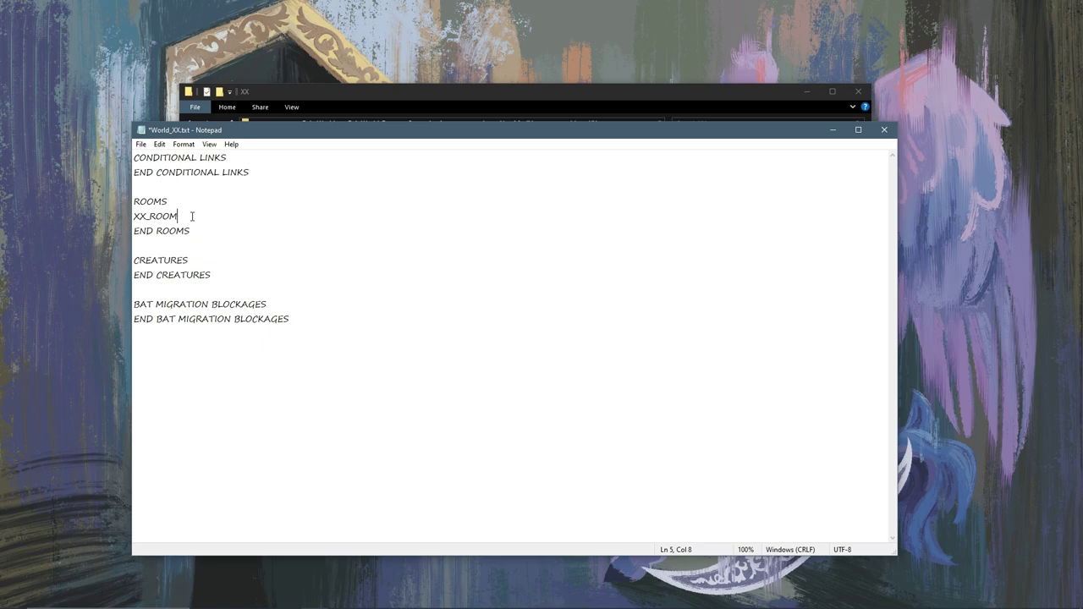
type(": DISCONNECTED")
key("ctrl+s")
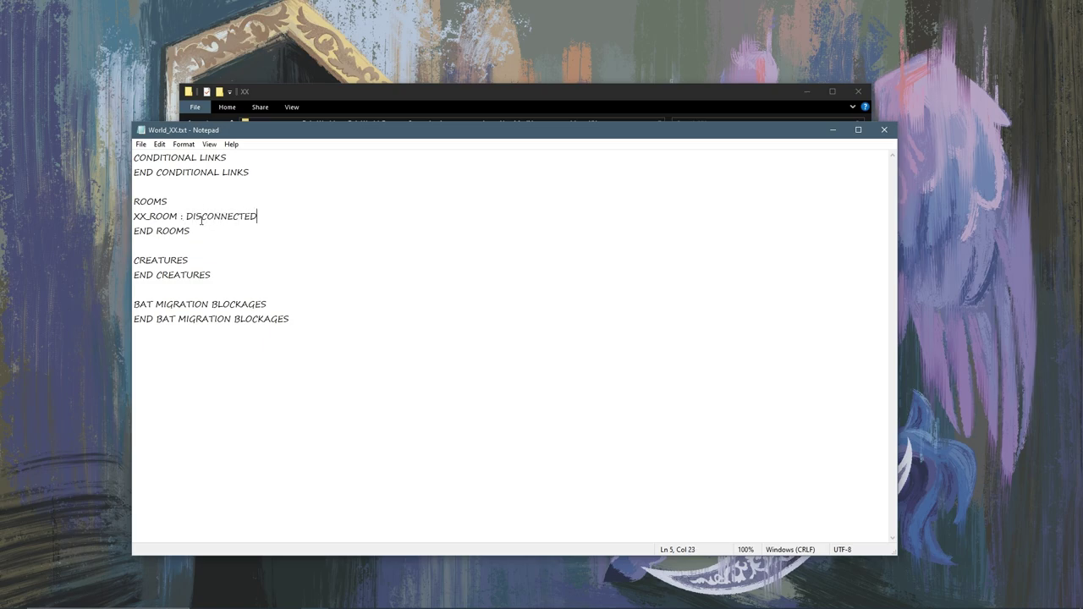
- Examine the room name and the DISCONNECTED connection in the new ROOMS entry of World_XX.txt
left_click_drag(276, 214, 141, 217)
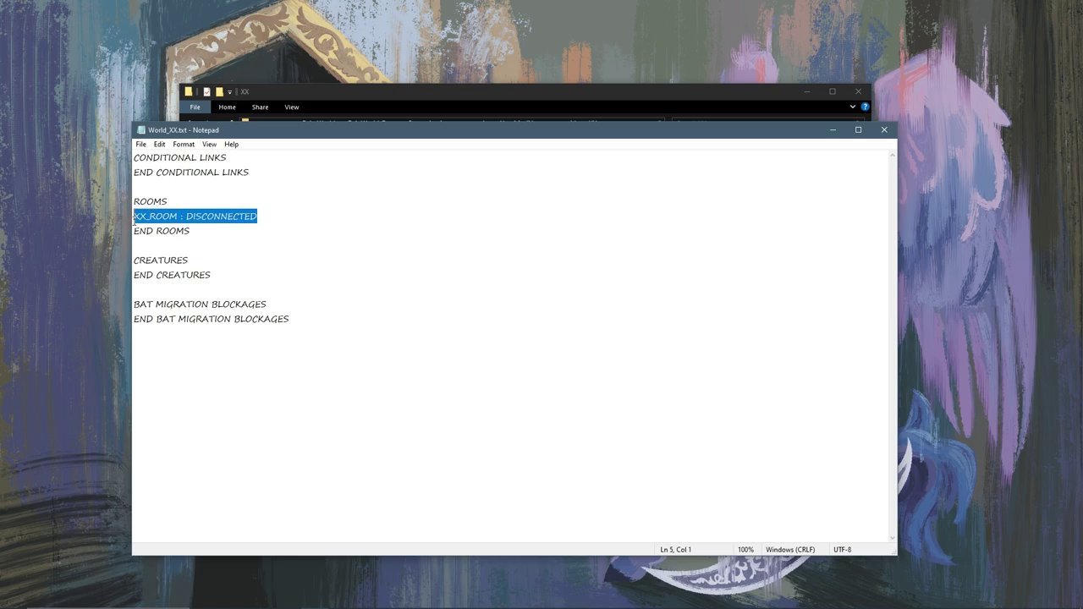
left_click(134, 218)
mouse_move(134, 218)
left_mouse_down()
mouse_move(273, 215)
mouse_move(134, 218)
left_mouse_up()
left_click(274, 215)
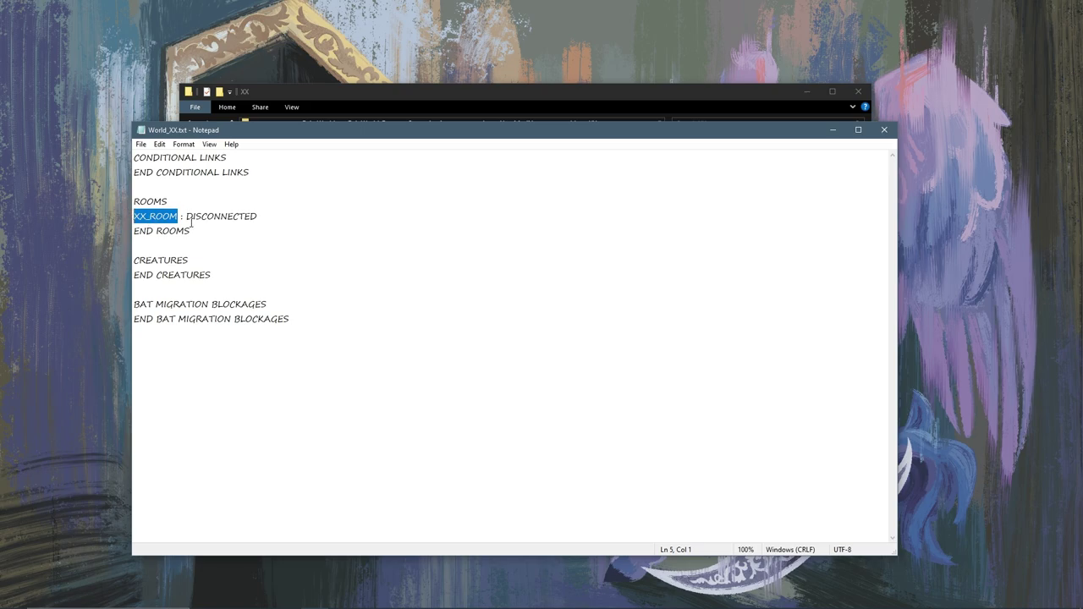
left_click_drag(179, 218, 265, 214)
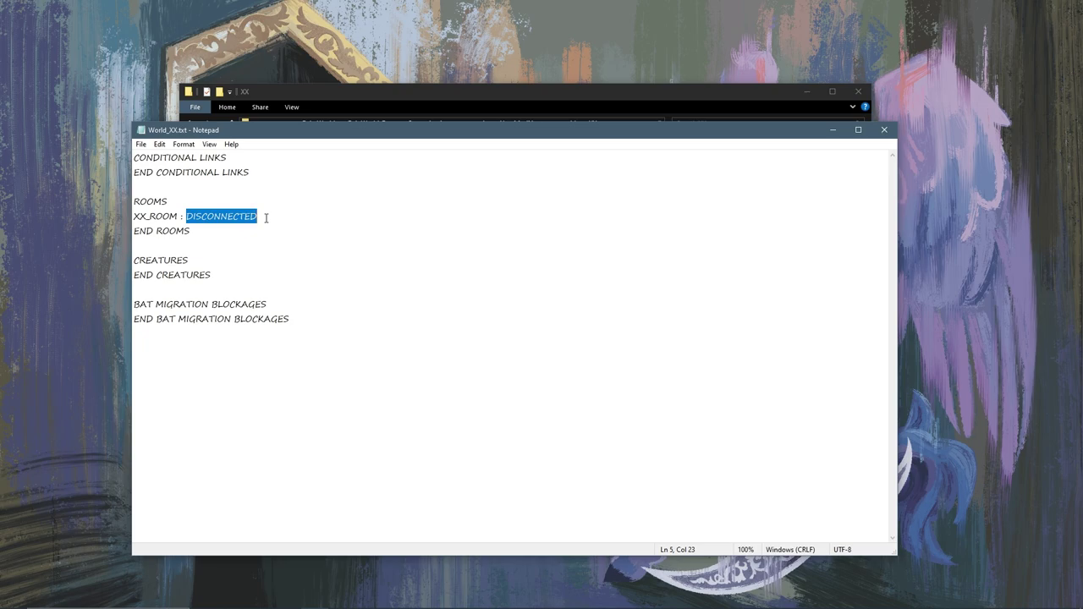
left_click_drag(266, 218, 190, 217)
left_click(278, 222)
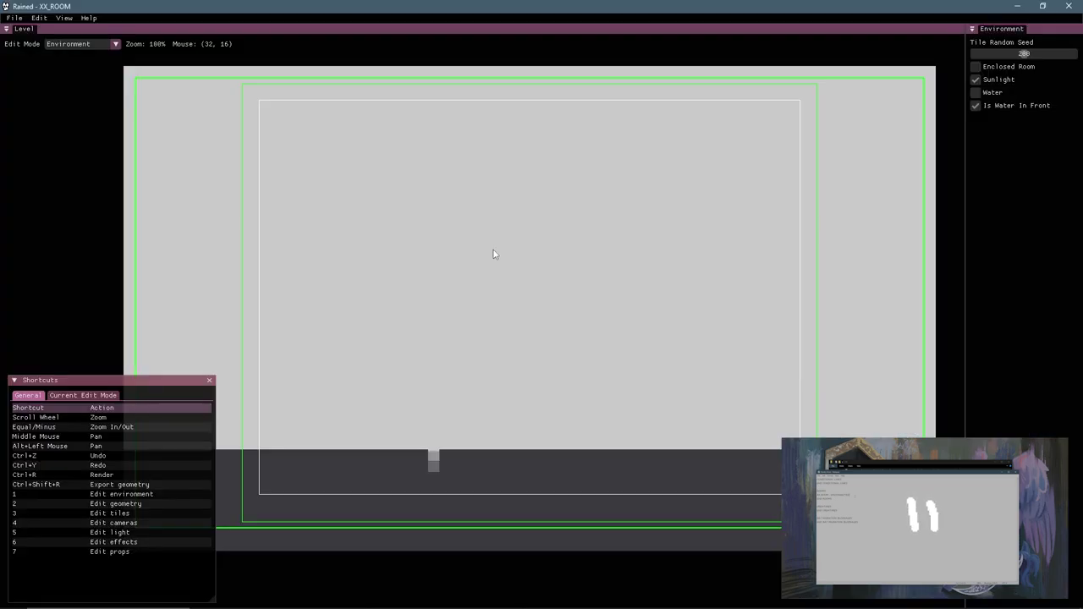
- In Rained's geometry mode, fill the right part of XX_ROOM with a tall wall block and start a shortcut opening in its face
key("2")
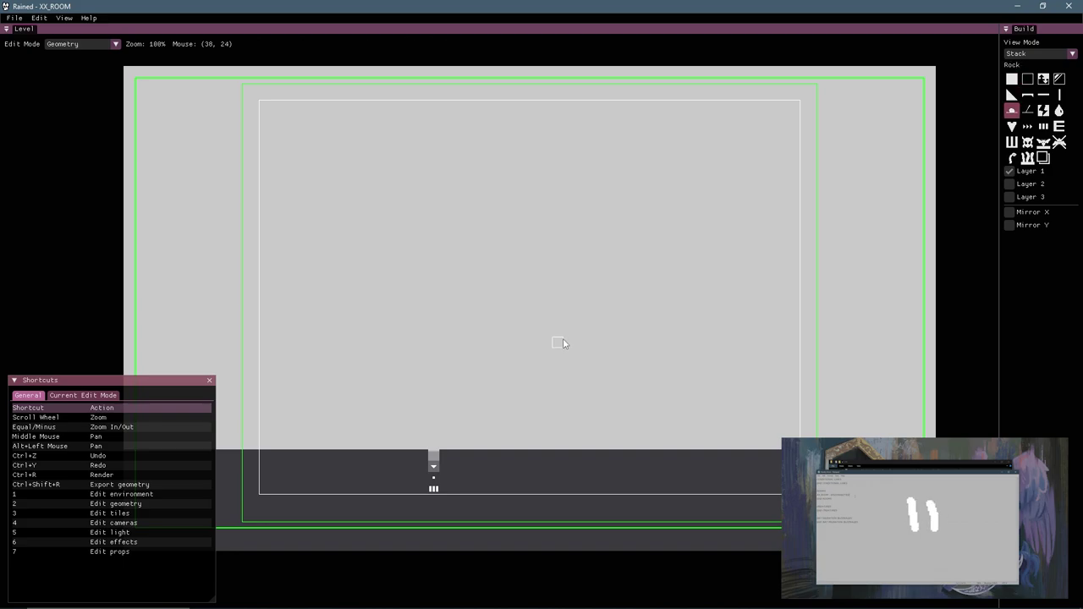
key("w")
left_click_drag(604, 360, 508, 382)
key("e")
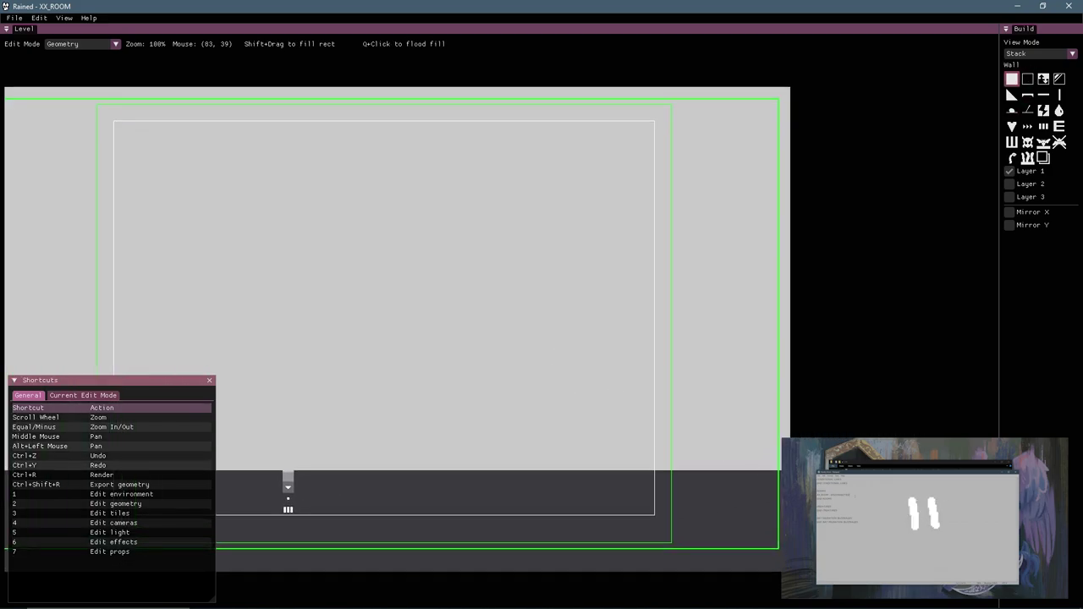
left_click_drag(783, 542, 551, 211)
left_click_drag(551, 261, 640, 228)
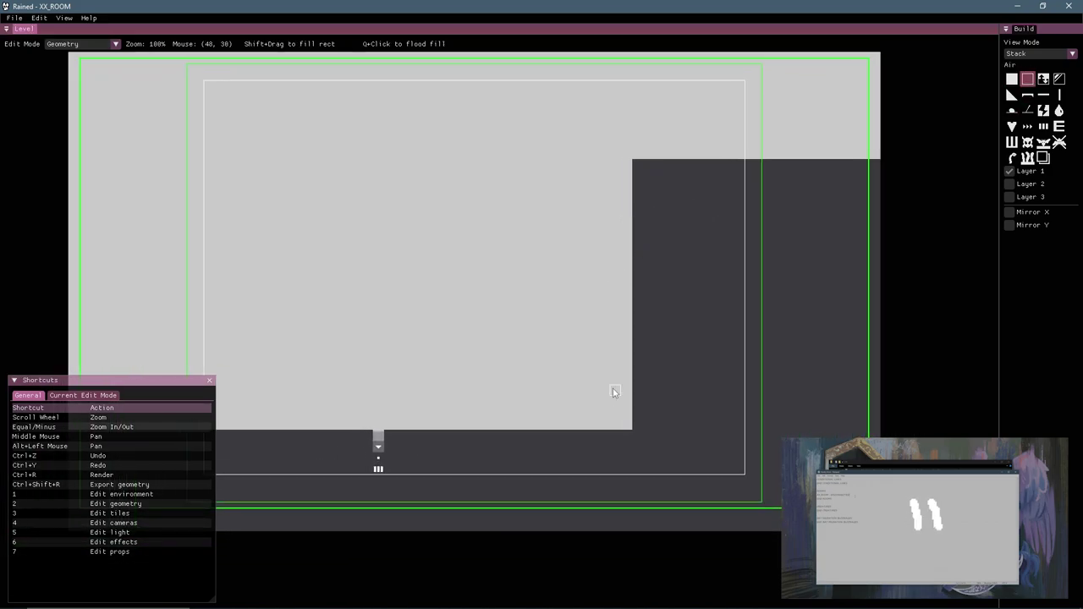
left_click_drag(639, 377, 764, 381)
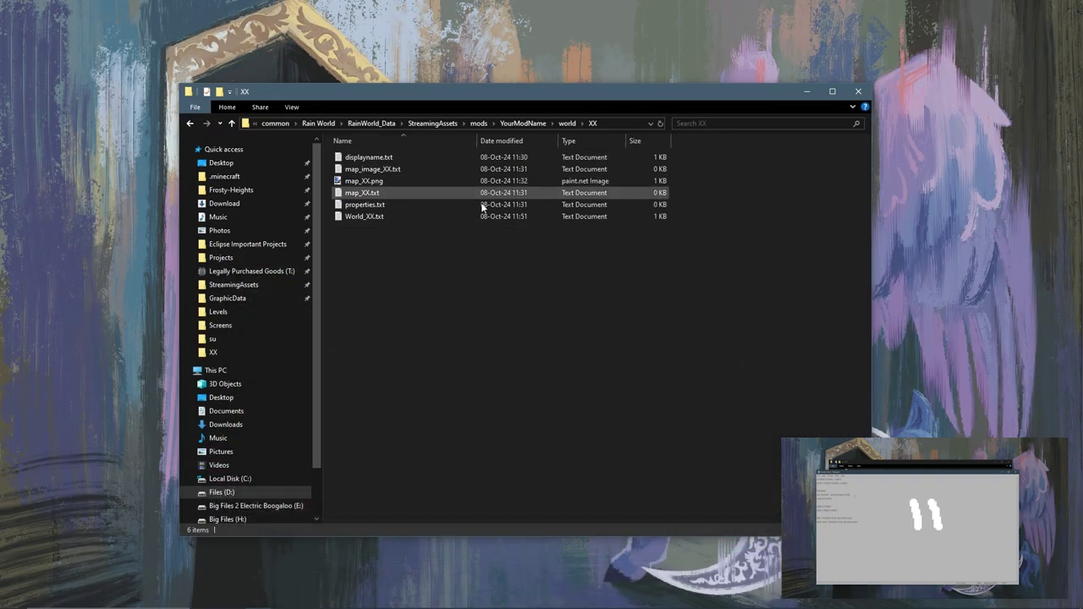
- In World_XX.txt, extend the XX_ROOM entry to three comma-separated DISCONNECTED connections and save the file
double_click(458, 214)
left_click_drag(269, 216, 186, 216)
key("ctrl+c")
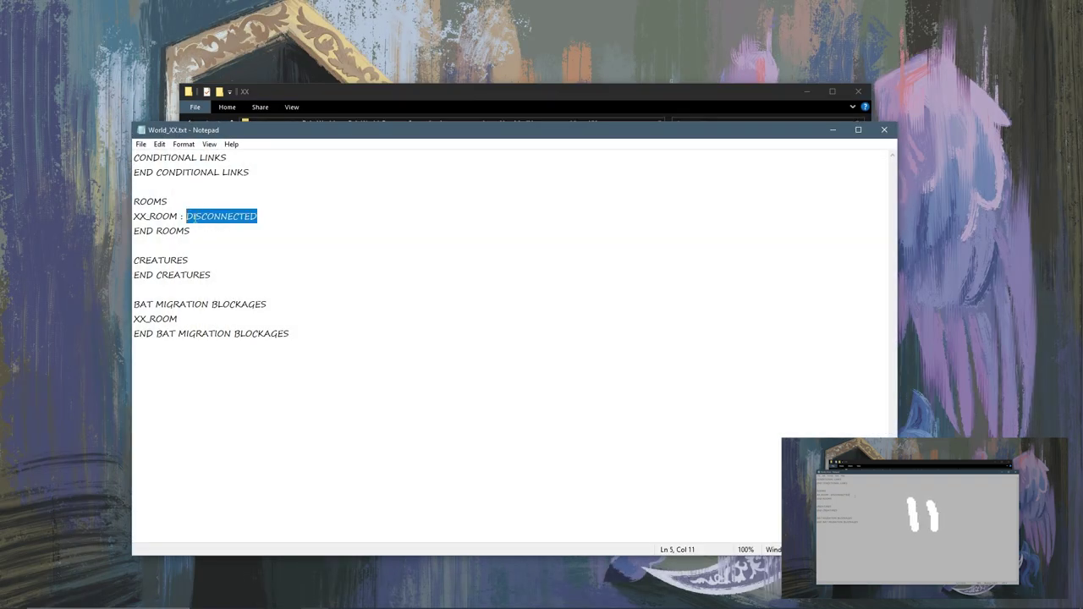
left_click(267, 215)
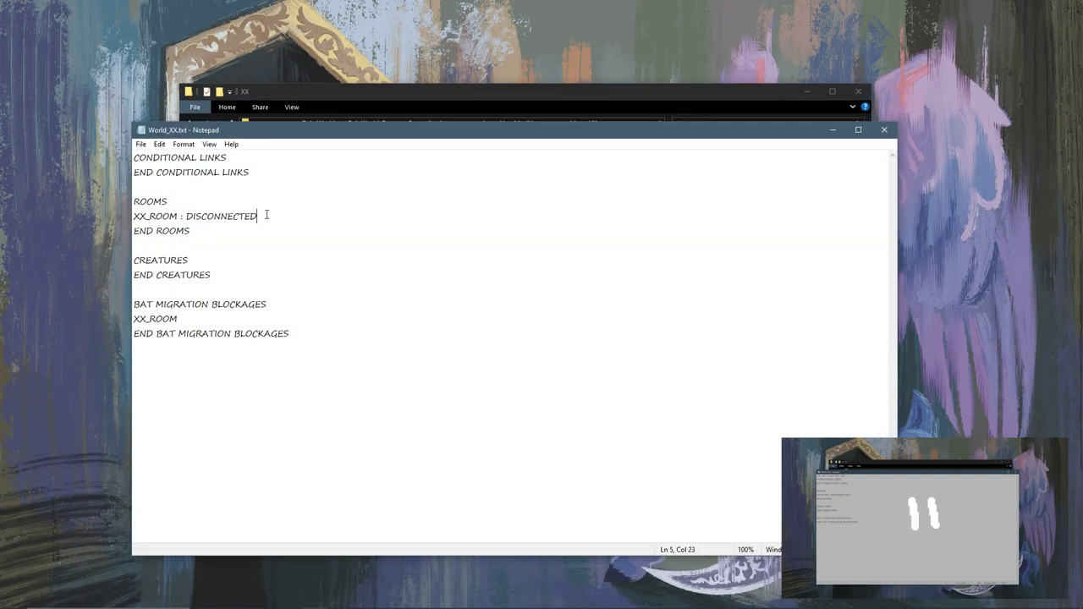
type(",")
key("ctrl+v")
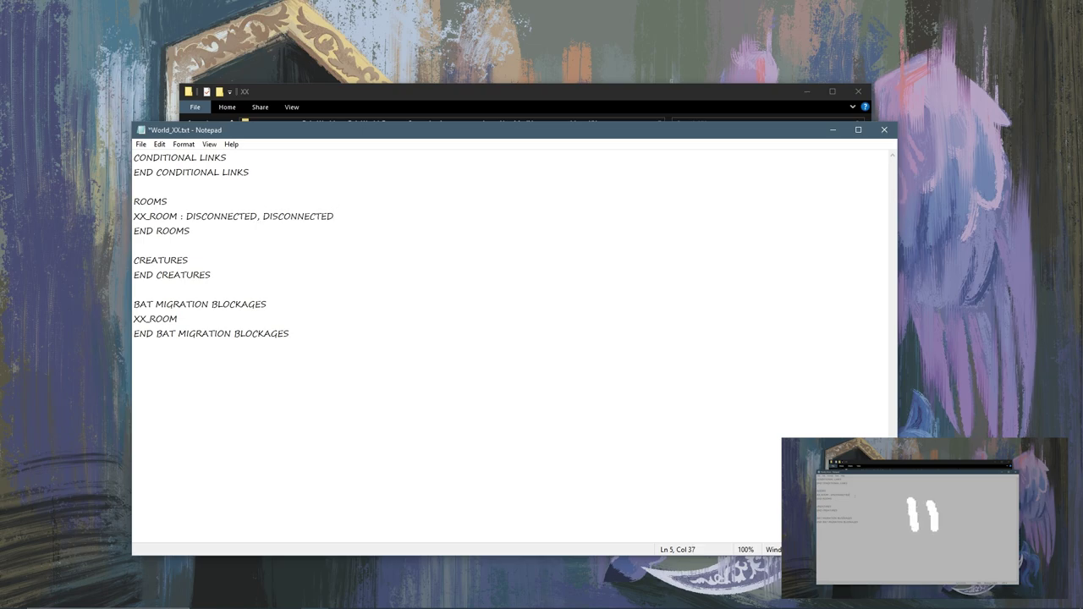
type(",")
key("ctrl+v")
key("ctrl+s")
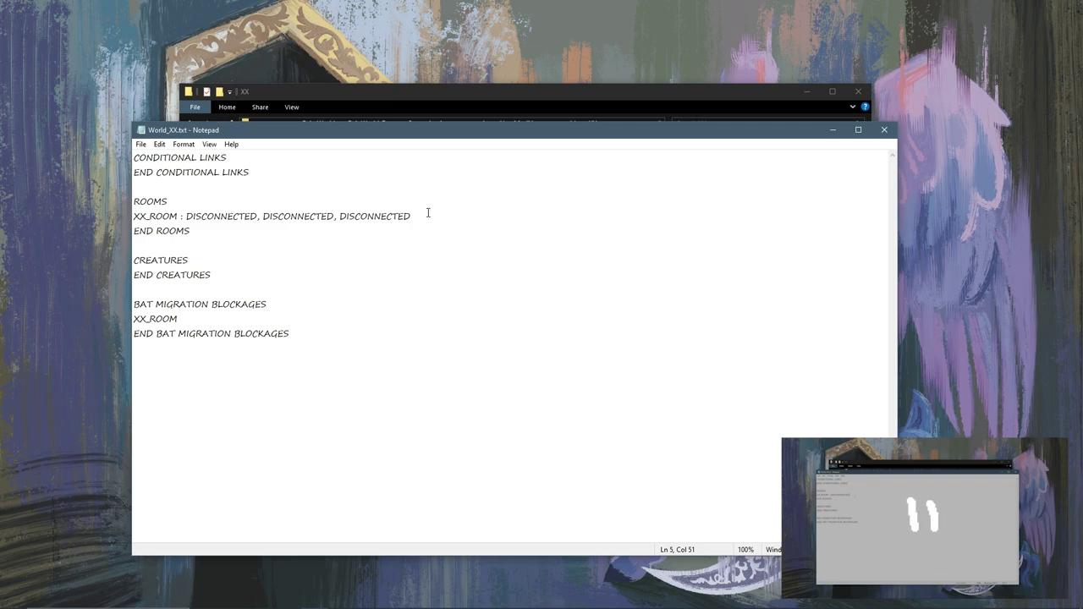
- Add the line "XX_ROOM2 : DISCONNECTED" below the XX_ROOM entry and save the file
key("Return")
type("XX_R")
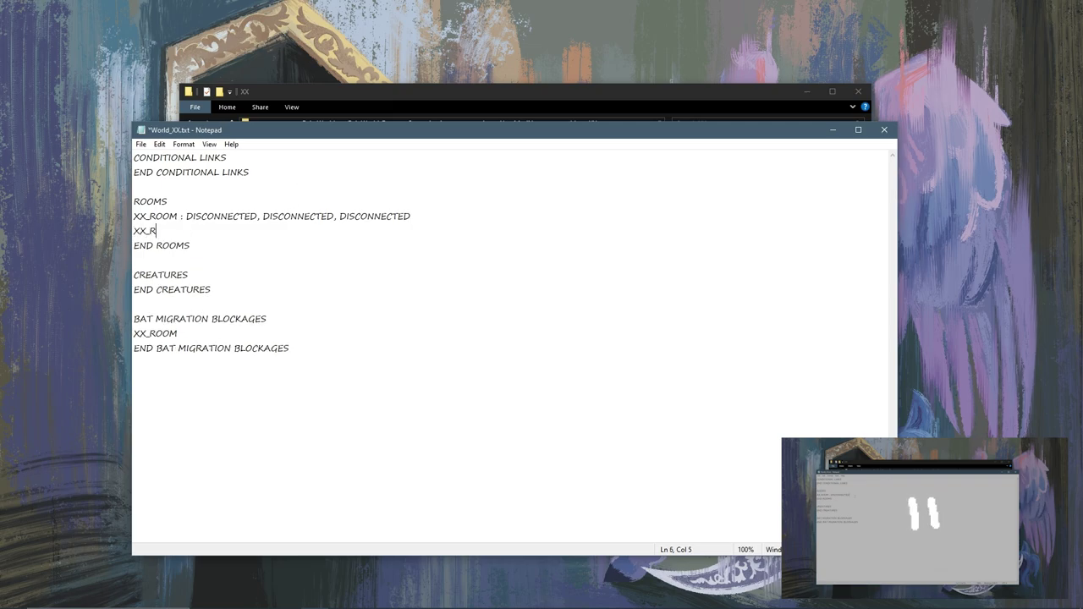
type("OOM2 :")
left_click_drag(258, 217, 186, 217)
key("ctrl+c")
left_click(225, 231)
key("ctrl+v")
key("ctrl+s")
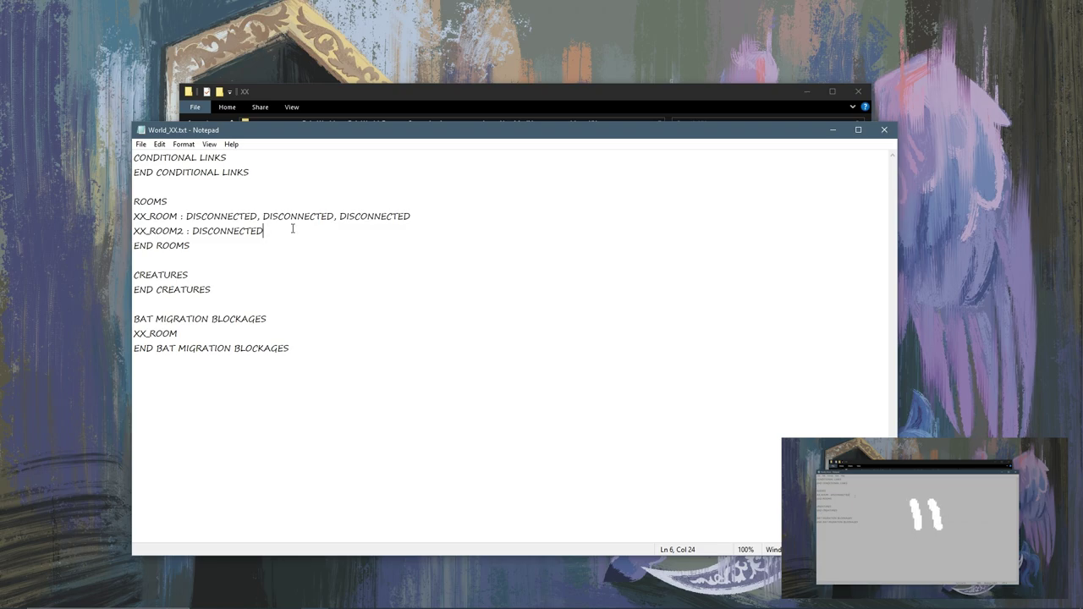
- Compare the XX_ROOM connection list with the shortcut entrances in the room's geometry in Rained
left_click_drag(187, 217, 411, 217)
left_click(413, 217)
left_click(522, 598)
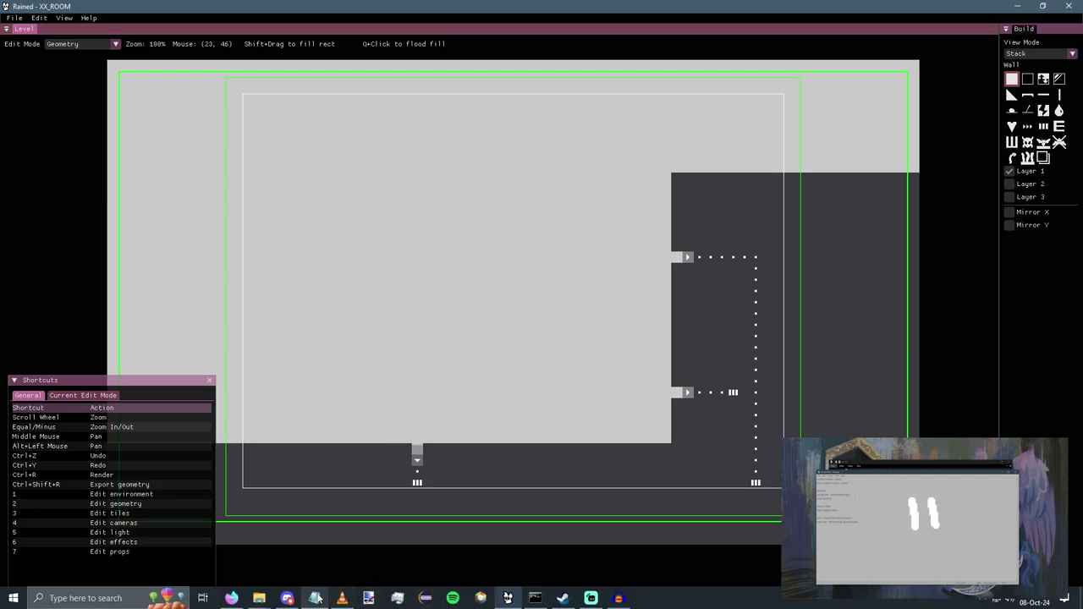
left_click(364, 598)
left_click(304, 111)
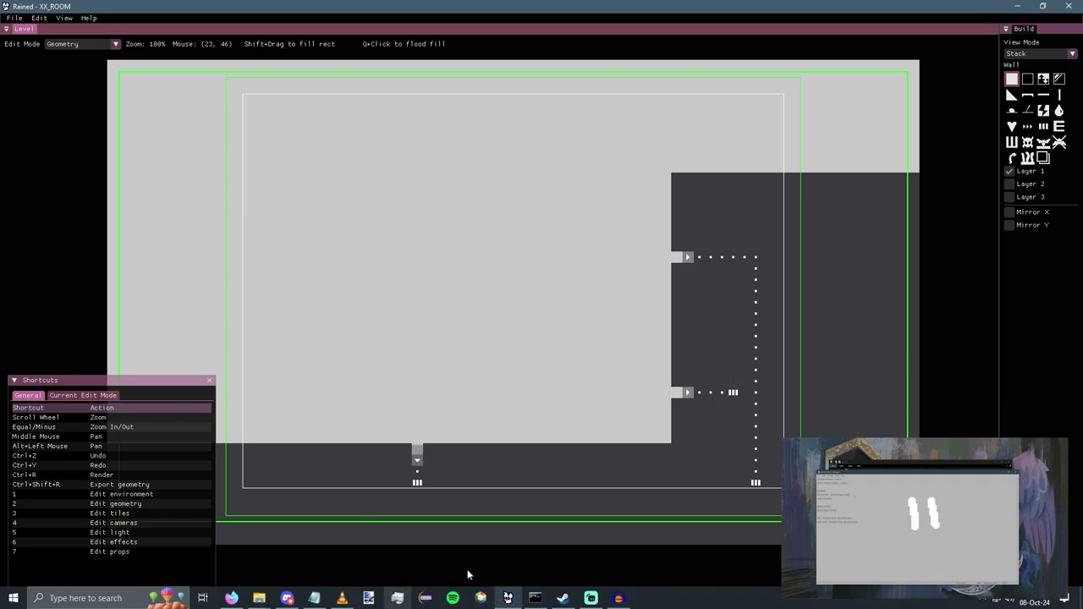
- In World_XX.txt, link the rooms by setting XX_ROOM's first connection to XX_ROOM2 and XX_ROOM2's connection to XX_ROOM
left_click(313, 599)
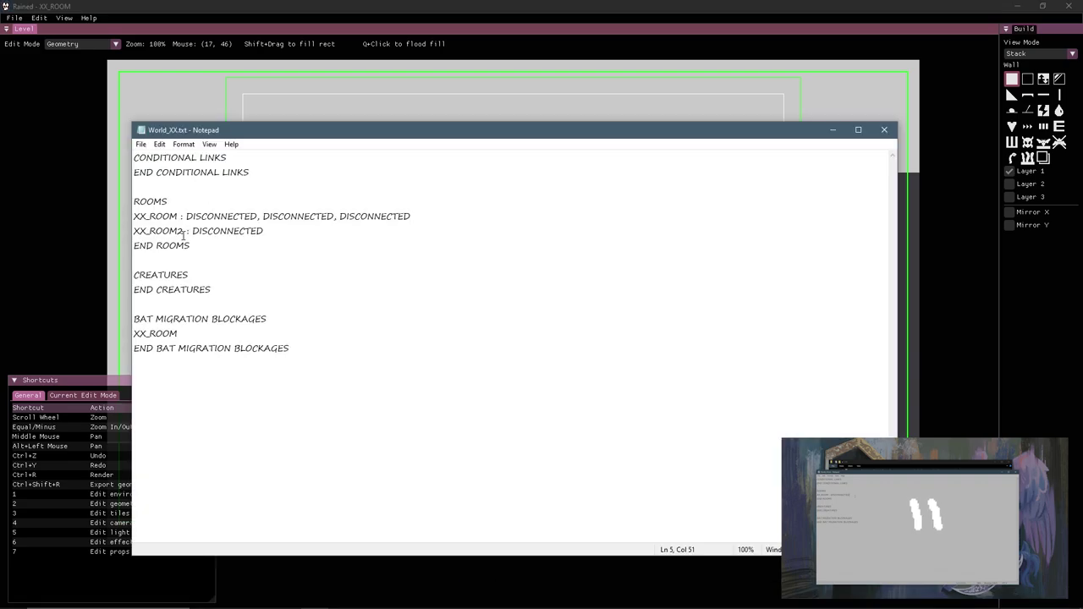
left_click_drag(183, 232, 134, 231)
left_click_drag(258, 217, 200, 216)
key("ctrl+v")
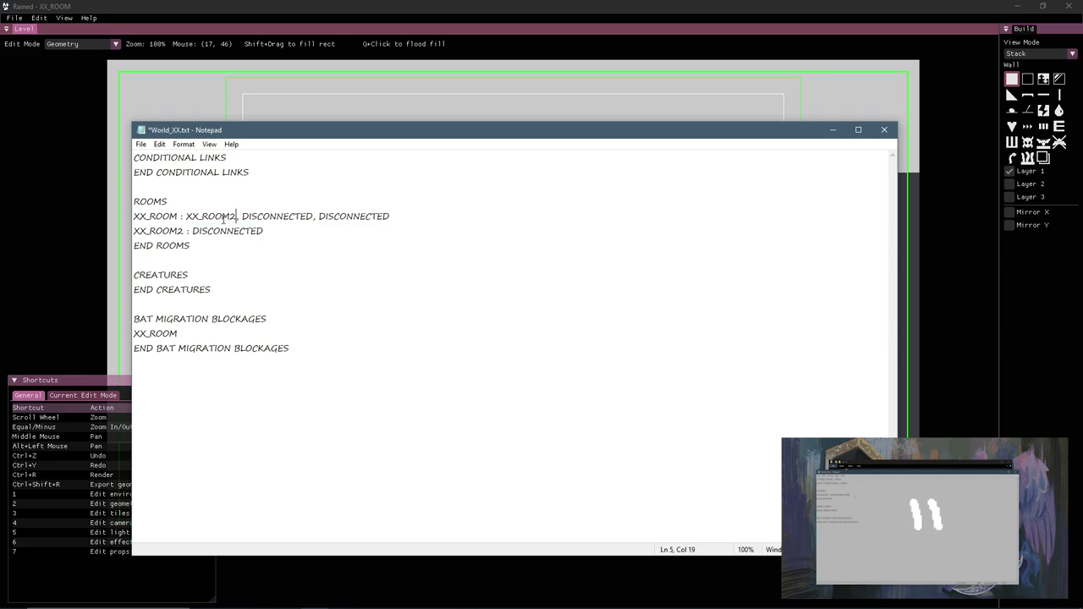
left_click_drag(178, 216, 133, 217)
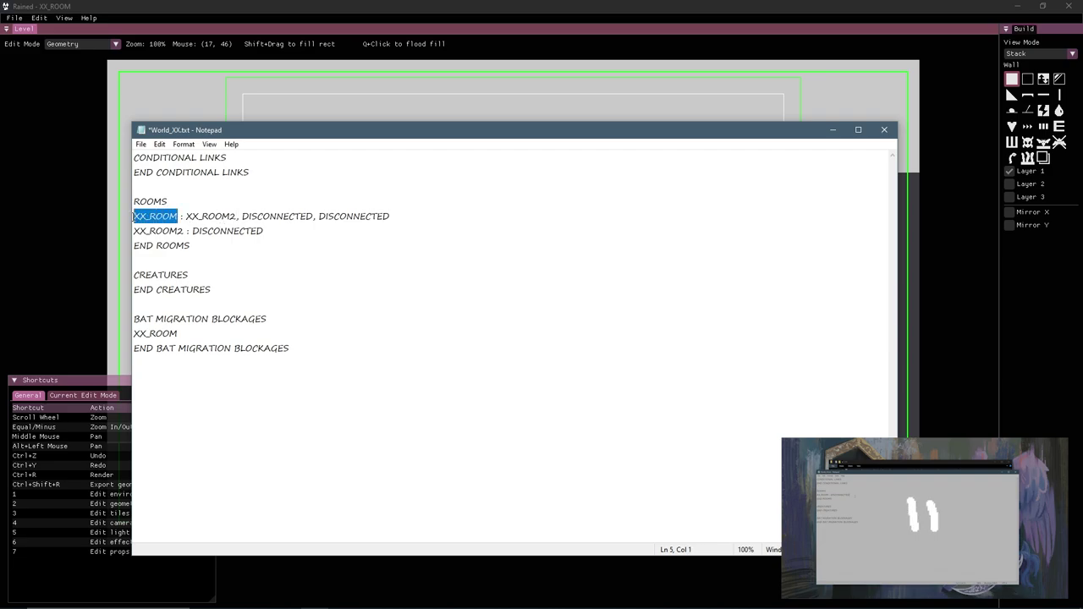
left_click_drag(264, 231, 192, 231)
key("ctrl+v")
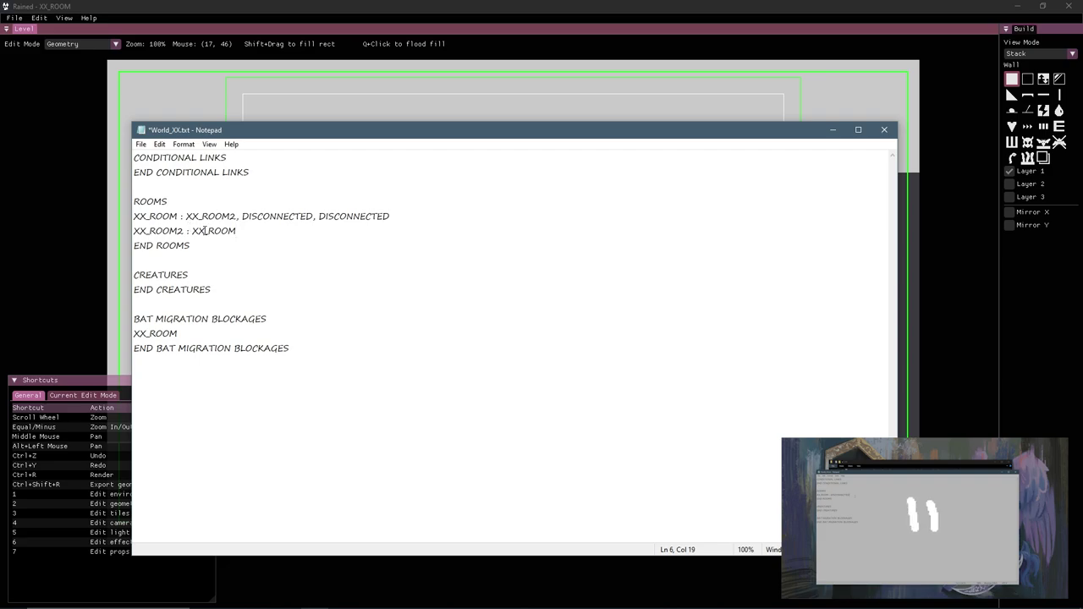
- Check the order of the shortcut entrances in Rained against XX_ROOM's last connection in World_XX.txt
key("alt+Tab")
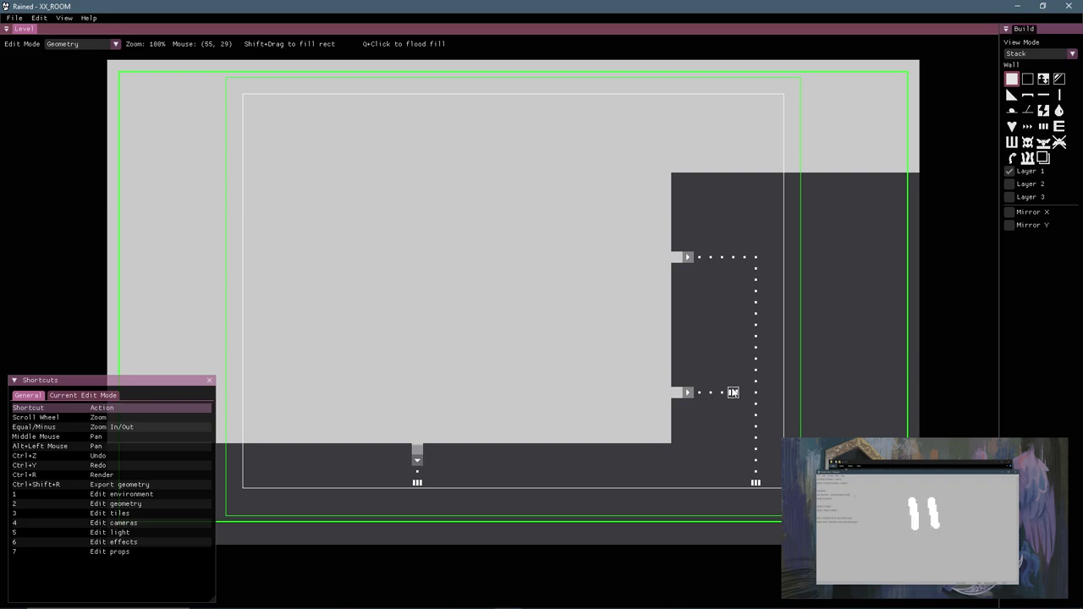
mouse_move(507, 597)
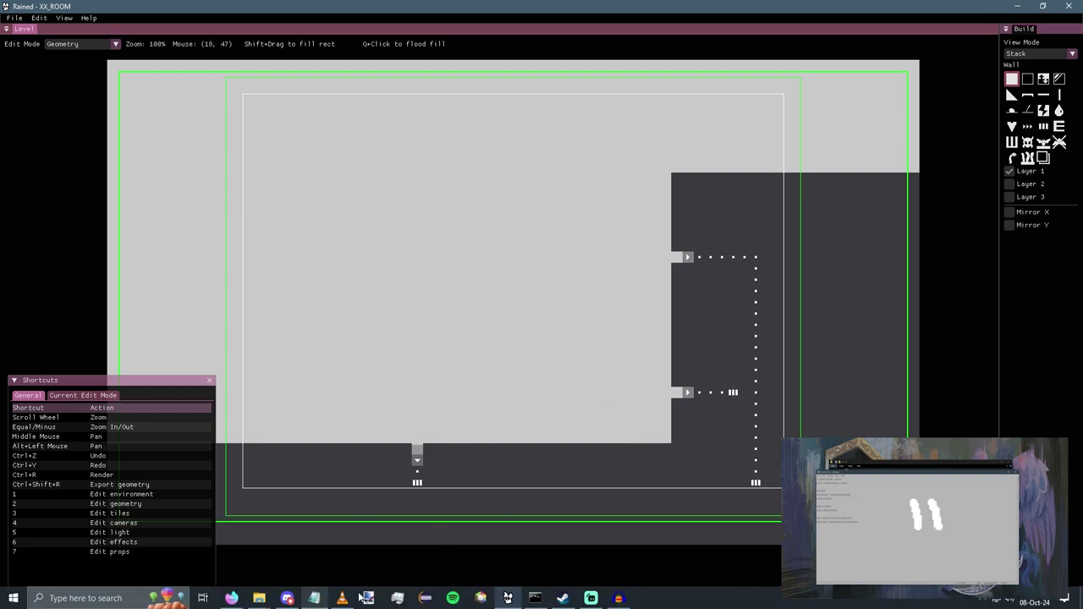
left_click(314, 598)
left_click_drag(412, 216, 340, 216)
left_click(339, 229)
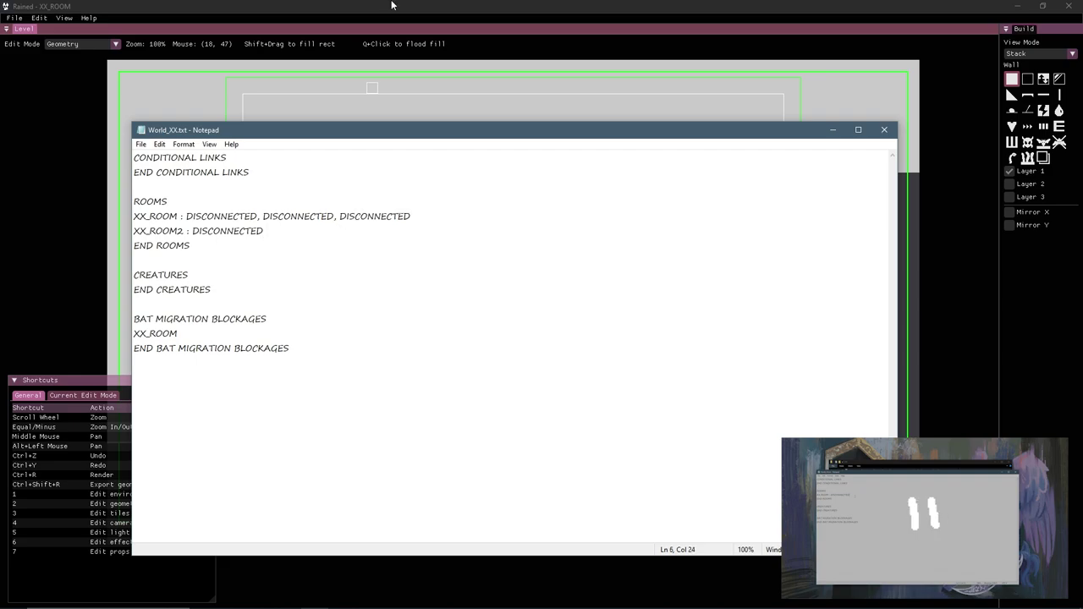
key("alt+Tab")
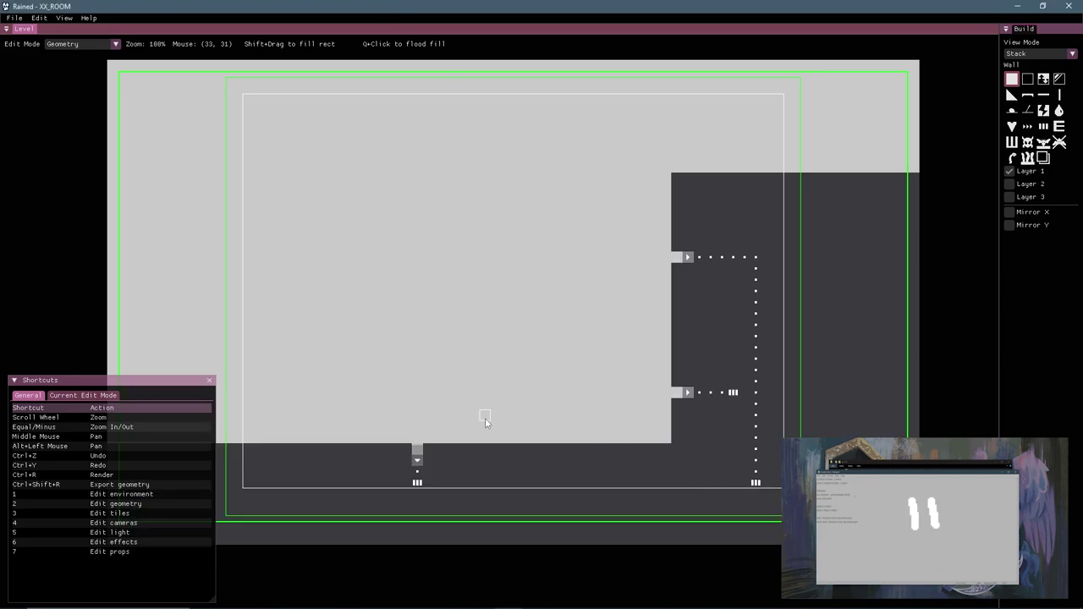
- Delete the XX_ROOM2 line from World_XX.txt, save the file and close it
key("alt+Tab")
left_click_drag(416, 225, 425, 217)
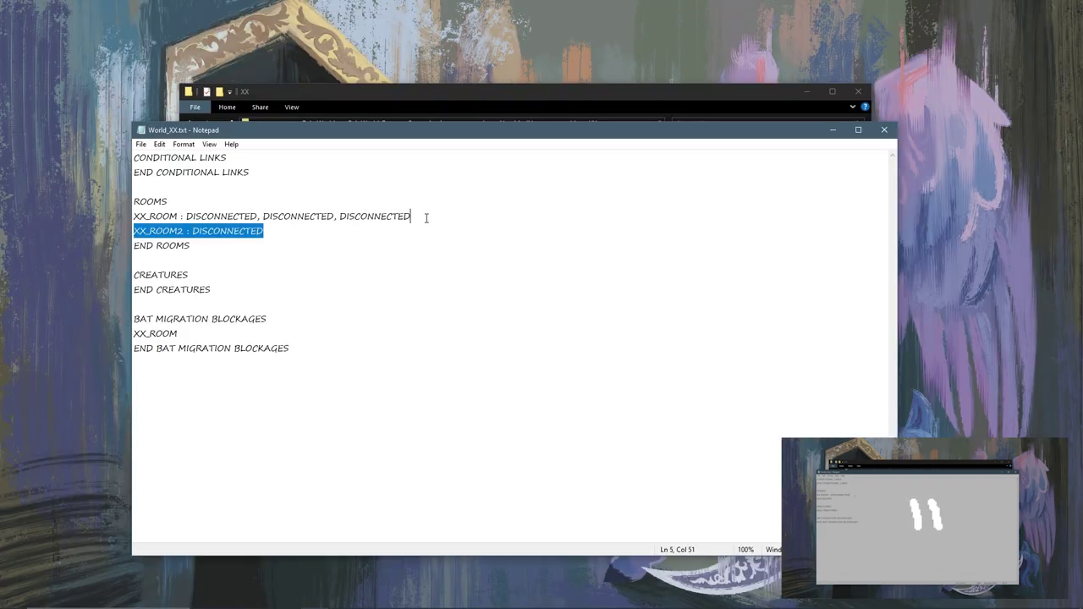
key("BackSpace")
key("ctrl+s")
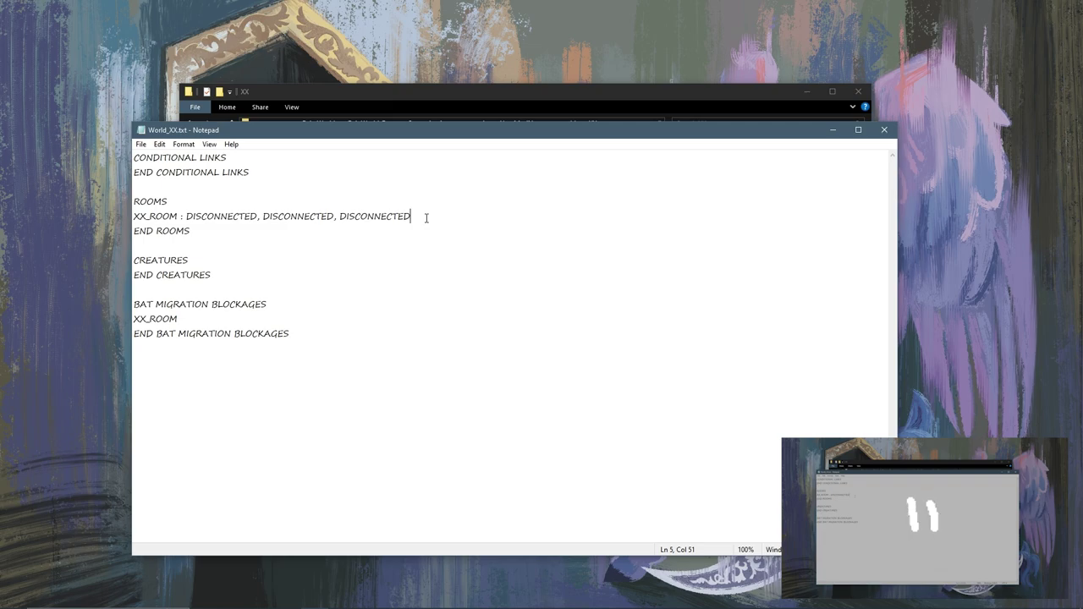
key("alt+F4")
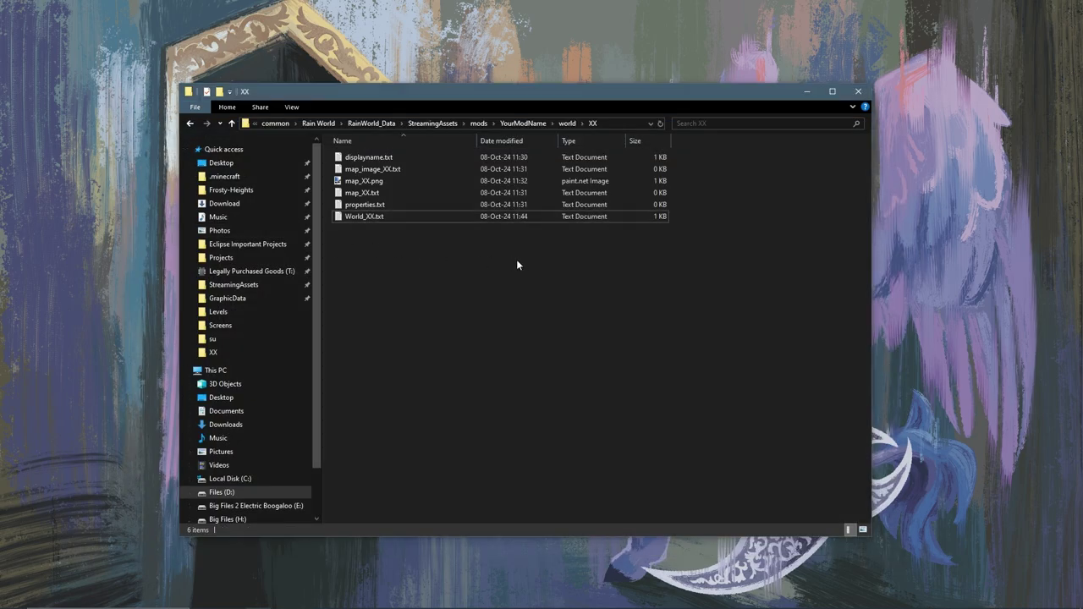
- Launch Rain World and select the XX region in the Warp Menu
left_click(85, 598)
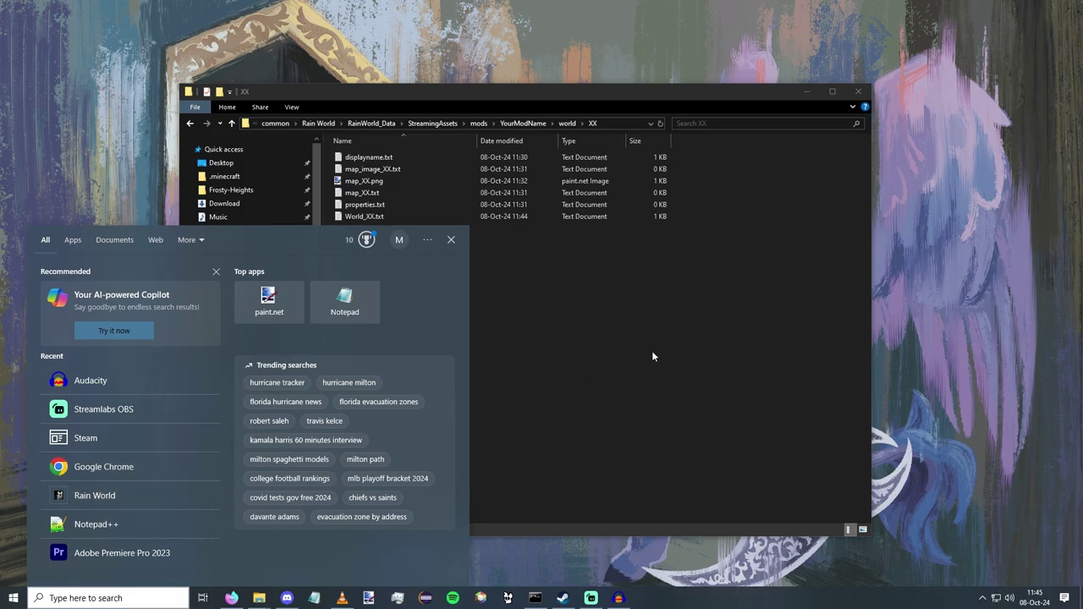
left_click(94, 495)
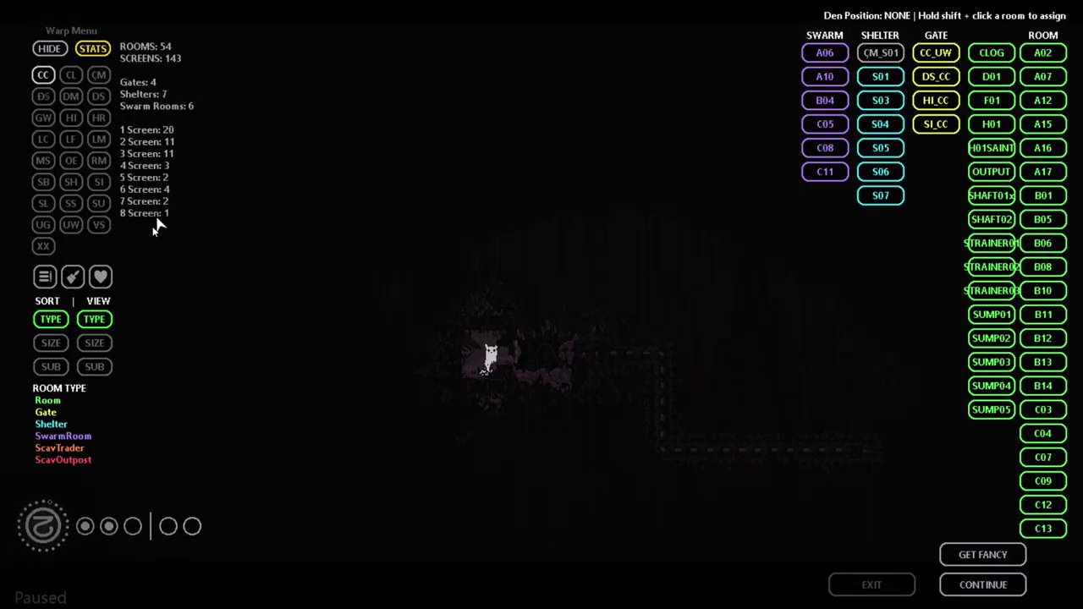
left_click(43, 246)
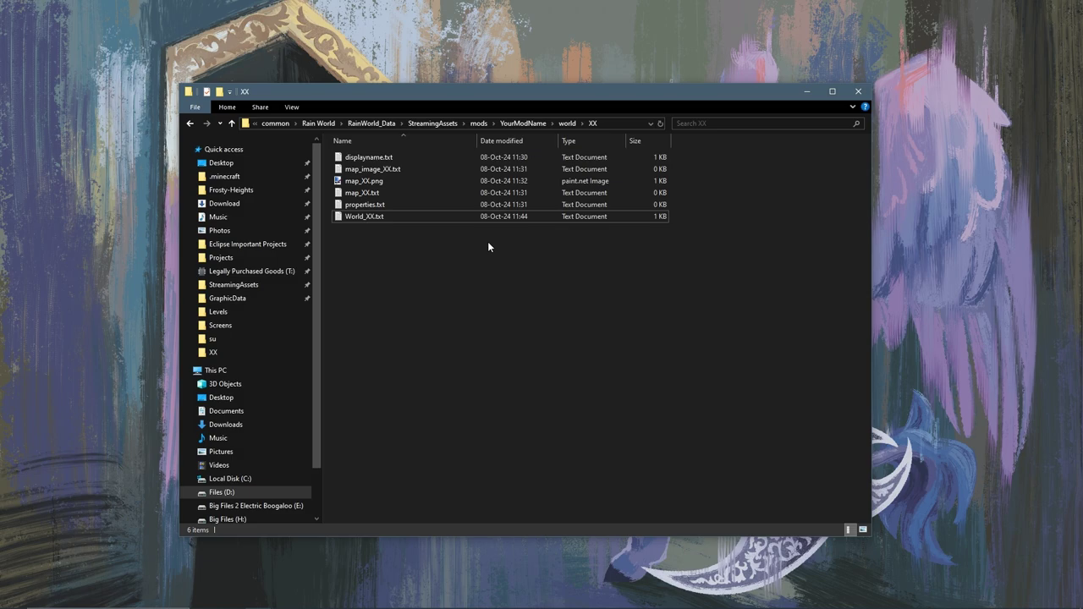
- Reopen World_XX.txt, append " : SHELTER" to the XX_ROOM : DISCONNECTED line and save the file
key("Return")
left_click(282, 218)
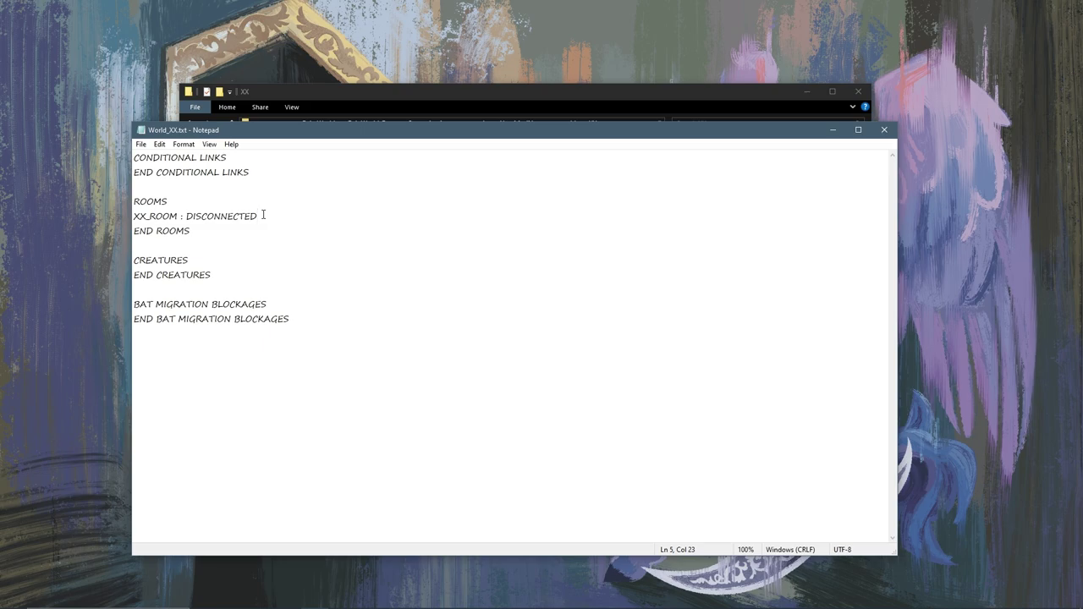
type(":")
type("SHELTER")
key("ctrl+s")
- Try ANCIENTSHELTER and GATE in place of the SHELTER tag on the XX_ROOM line
left_click_drag(315, 217, 267, 217)
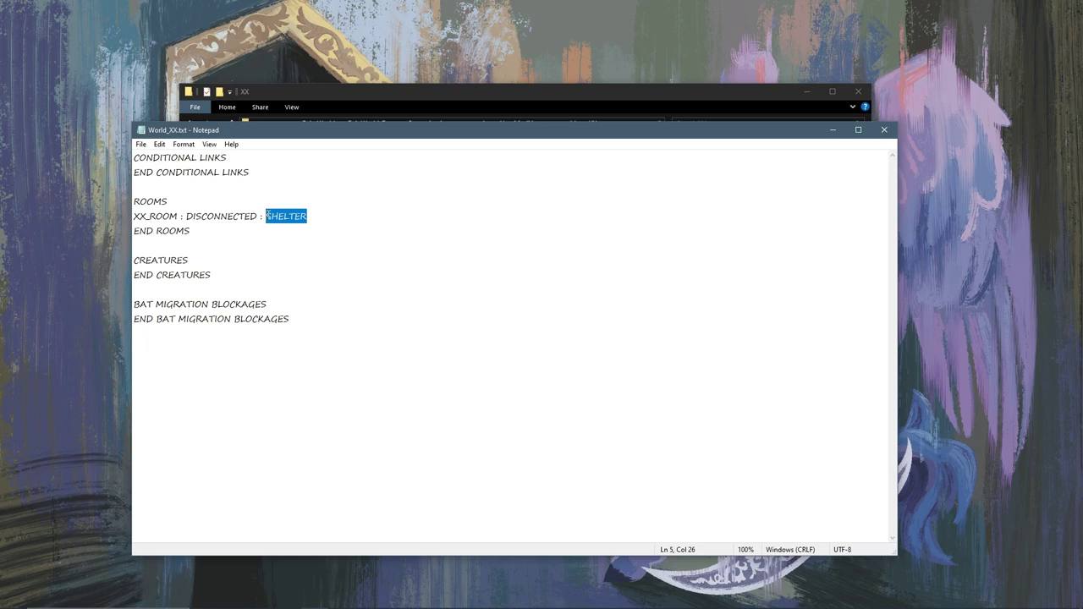
type("ANCI")
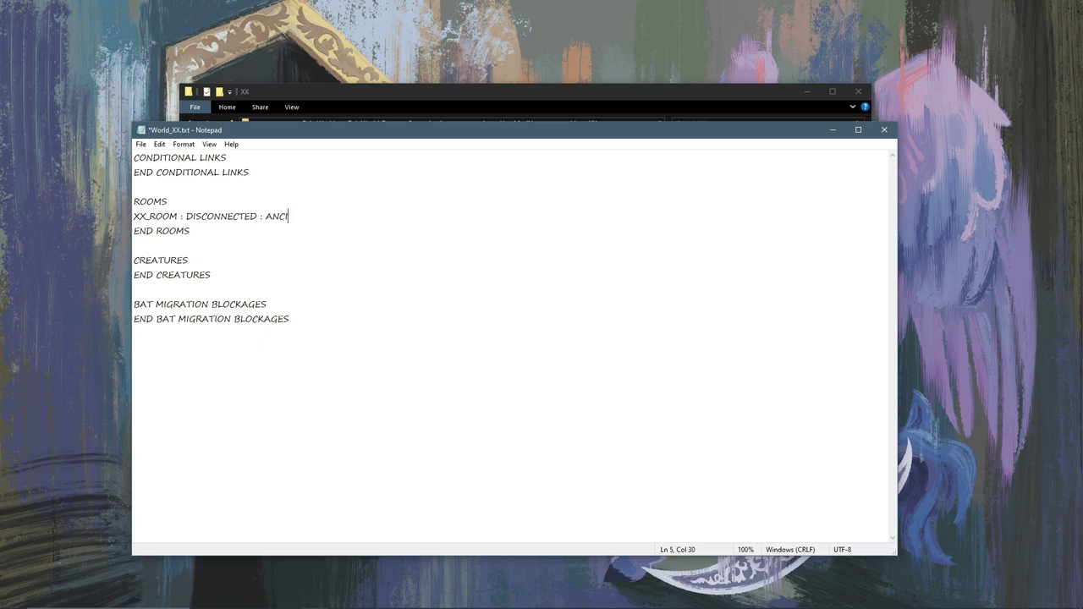
type("ENTSHELTER")
left_click_drag(350, 215, 266, 216)
type("GATE")
- Try SWARMROOM and PERF_HEAVY as the room tag on the XX_ROOM line
type("SWARMRO")
type("OM")
key("ctrl+shift+Left")
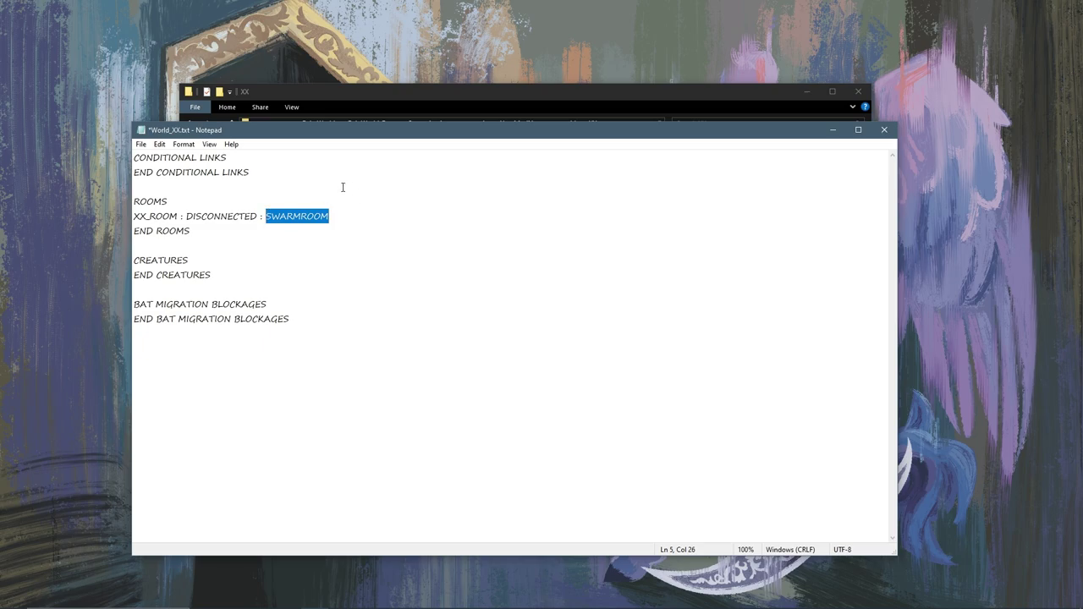
type("PERF_HEAVY")
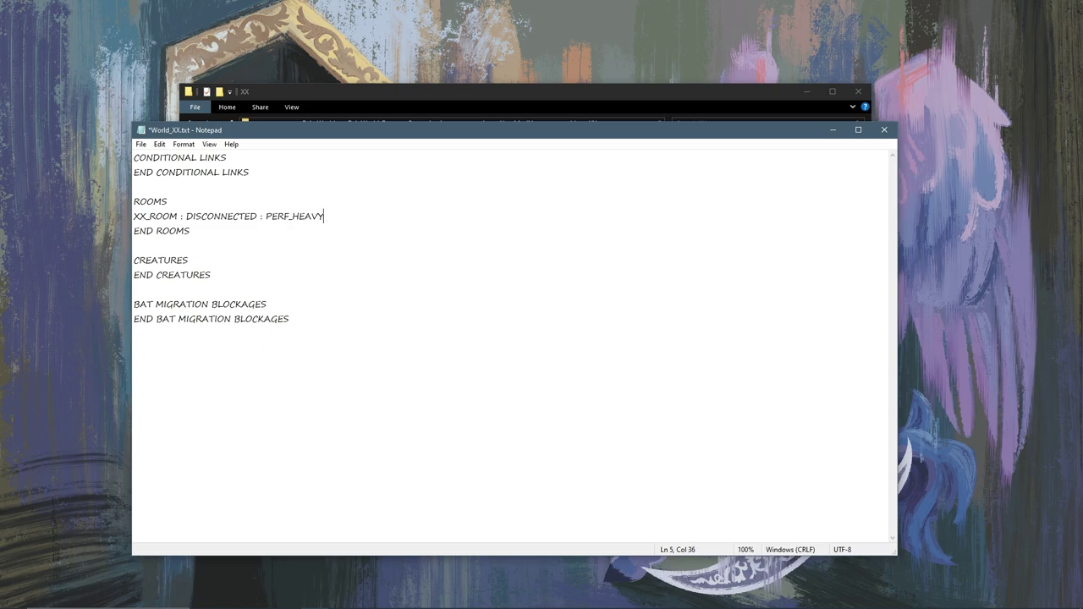
- Replace the PERF_HEAVY tag on the XX_ROOM line with SCAVOUTPOST
key("ctrl+shift+Left")
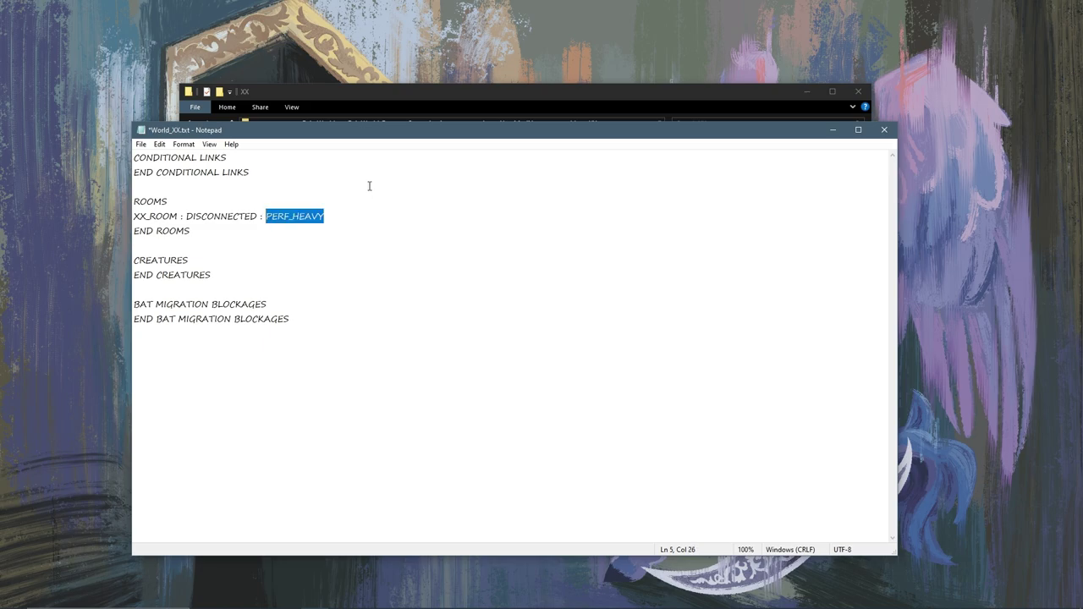
type("S")
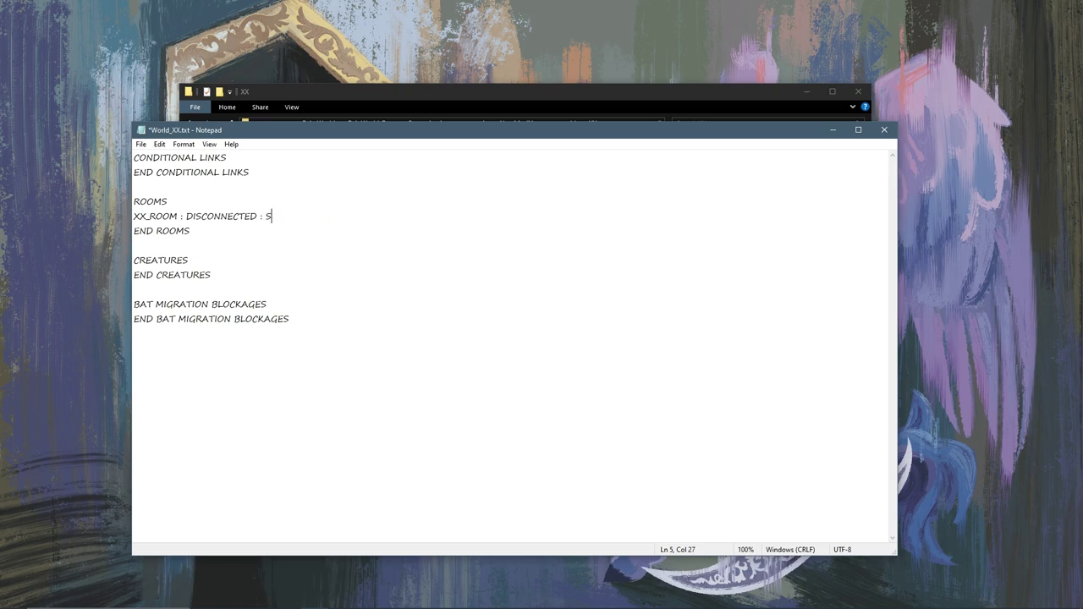
type("CAVOUTPOST")
- Replace the SCAVOUTPOST tag on the XX_ROOM line with SCAVTRADER
key("shift+Left")
key("shift+Left")
key("shift+Left")
key("shift+Left")
key("shift+Left")
key("shift+Left")
key("shift+Left")
key("shift+Left")
key("shift+Left")
key("shift+Left")
key("shift+Left")
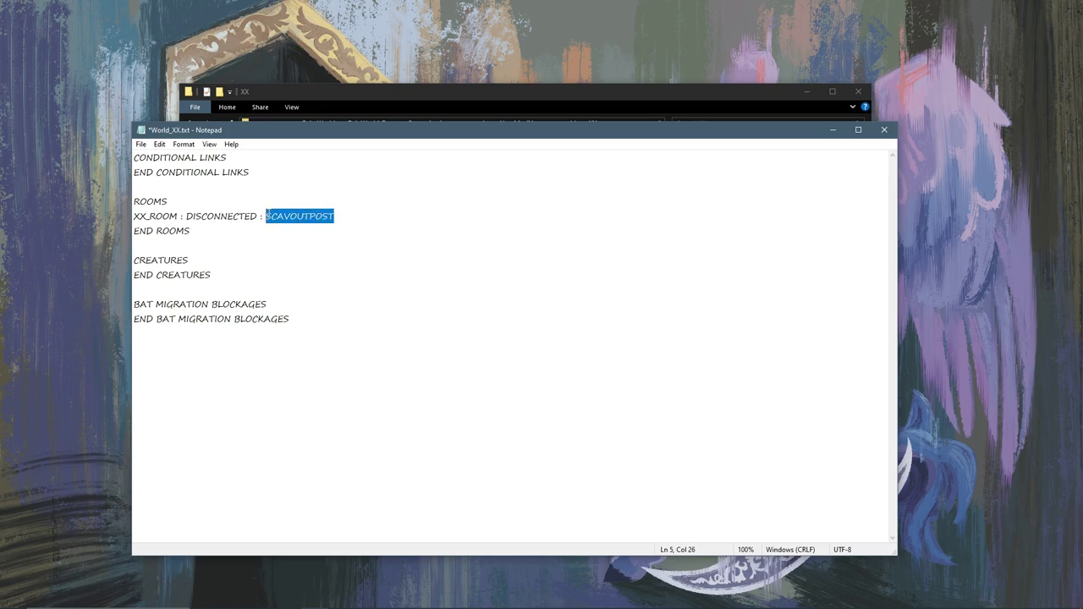
type("SCAVTRADER")
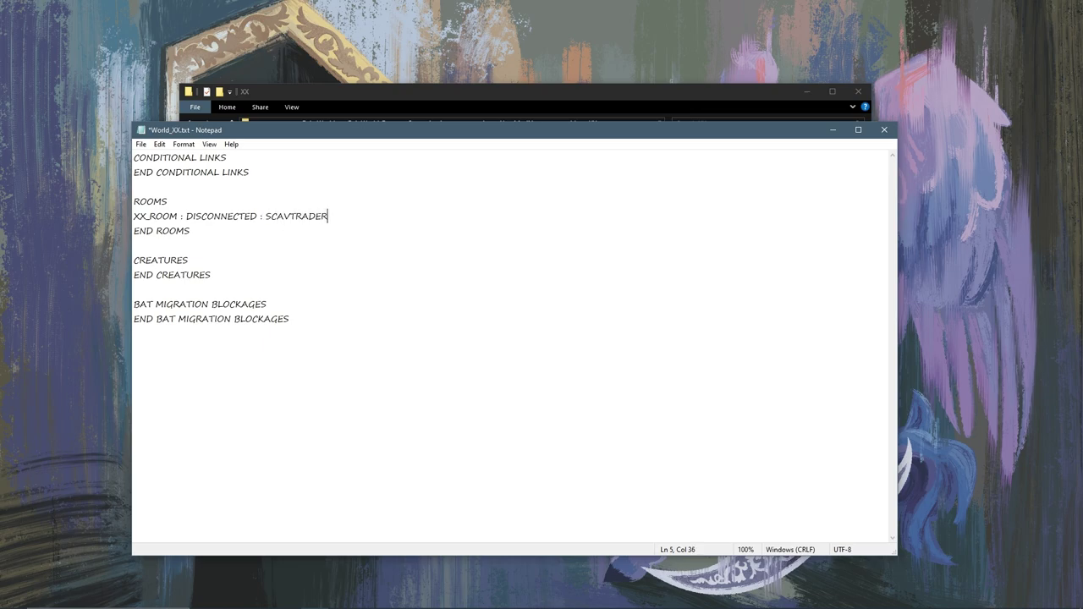
- Try NOTRACKERS and ARENA in place of the SCAVTRADER tag on the XX_ROOM line
key("ctrl+shift+Left")
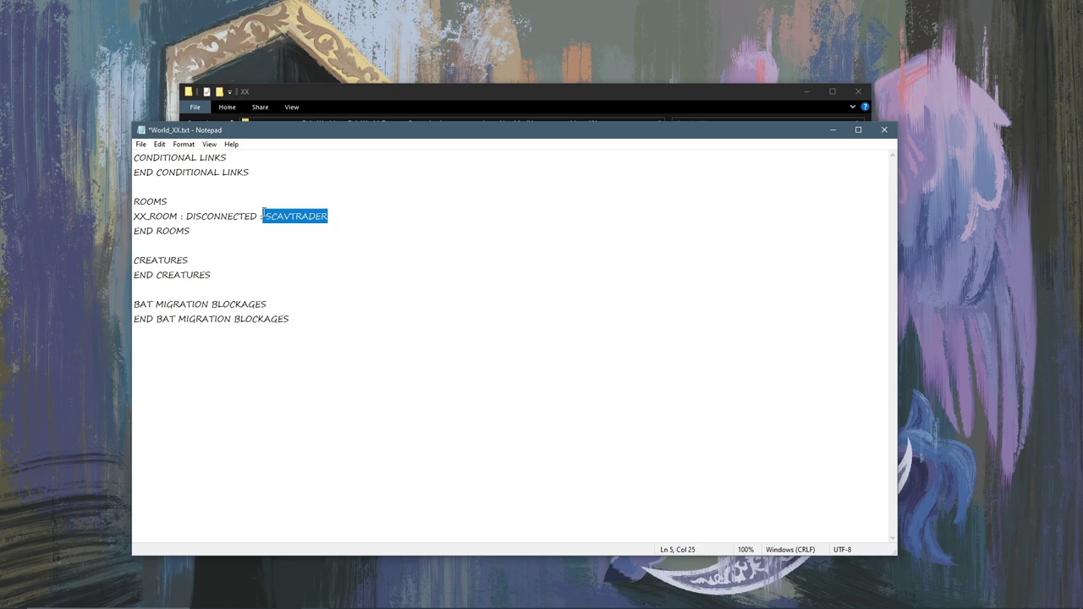
type("NOTRACKERS")
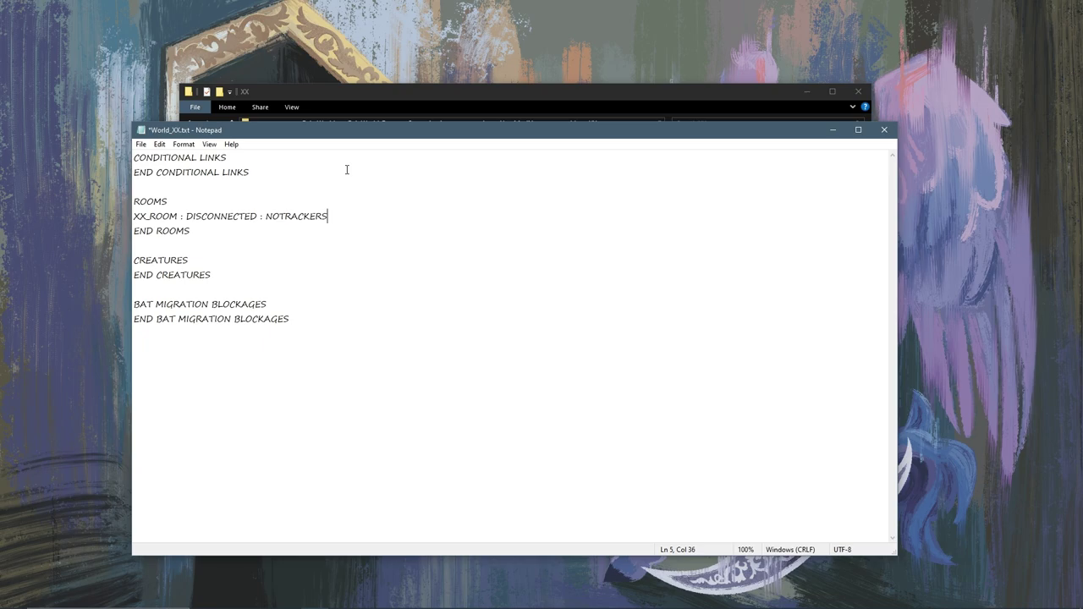
left_click_drag(330, 217, 263, 217)
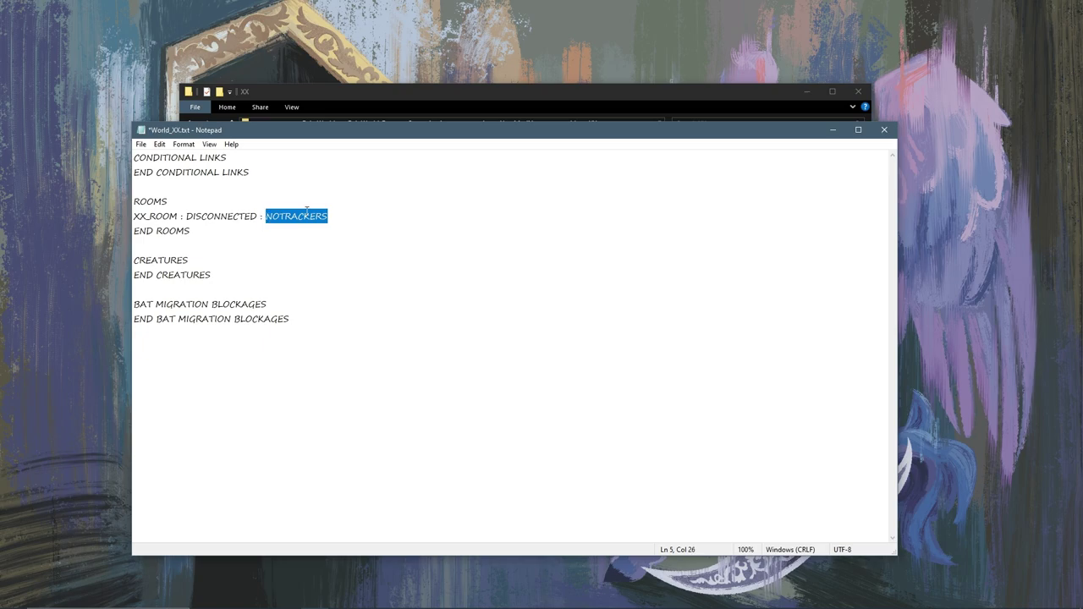
type("ARENA")
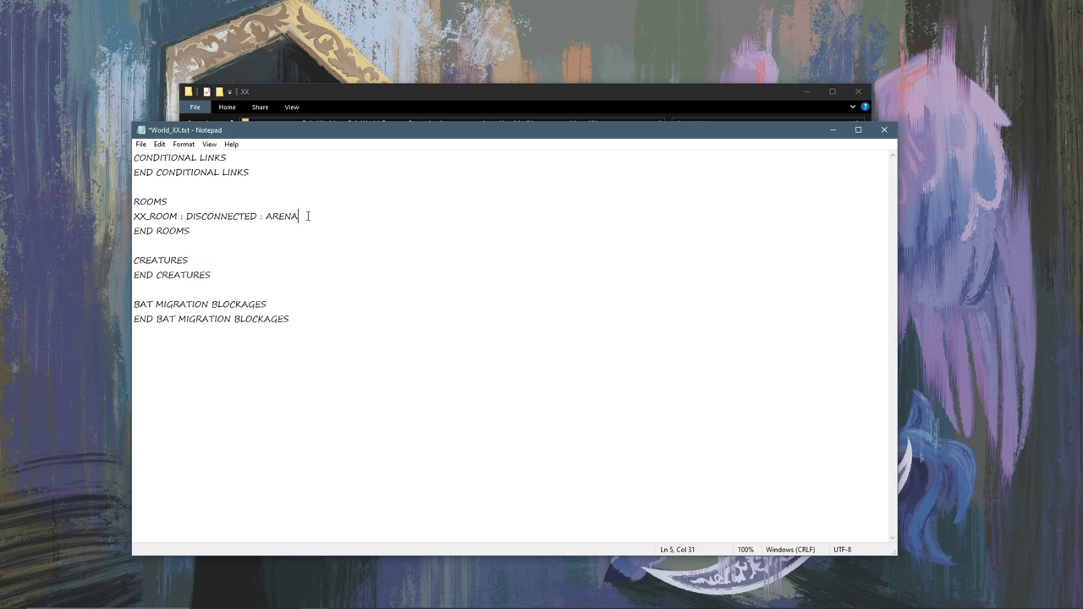
- Remove the ARENA tag and its separating colon from the XX_ROOM line, leaving only DISCONNECTED, and save the file
key("ctrl+shift+Left")
key("shift+Left")
key("shift+Left")
key("shift+Left")
key("BackSpace")
key("ctrl+s")
- Add XX_ROOM on a new line inside the BAT MIGRATION BLOCKAGES section, save World_XX.txt and close it
left_click_drag(139, 303, 271, 304)
left_click(270, 304)
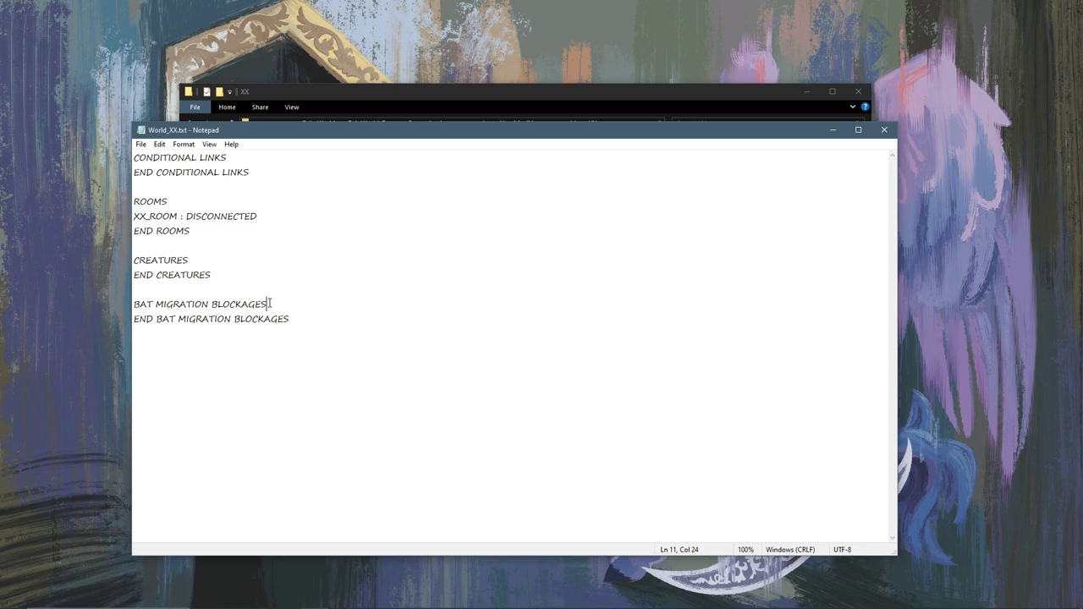
key("Return")
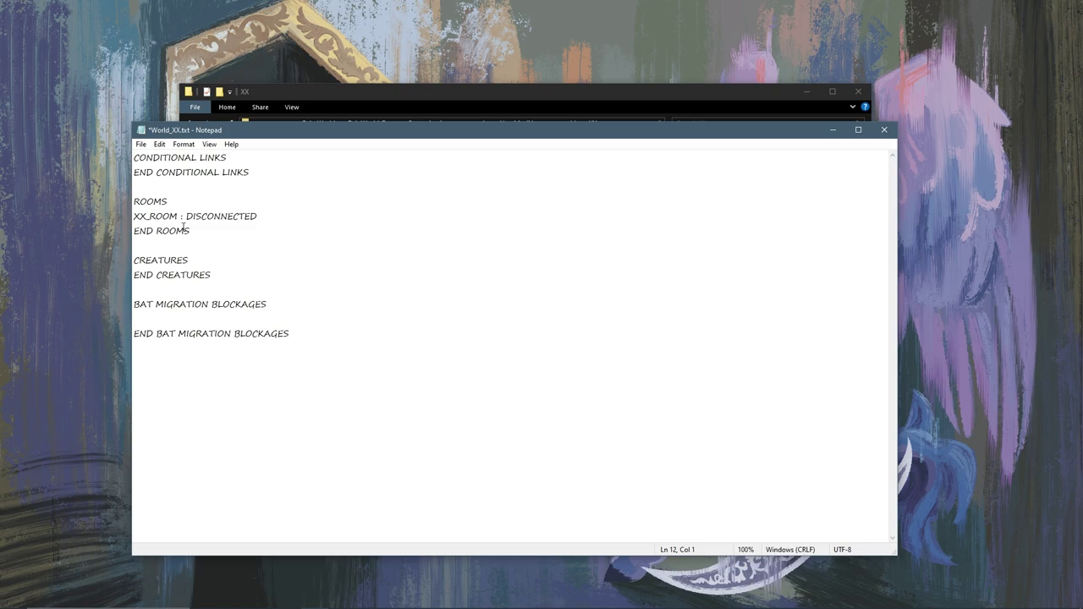
left_click_drag(178, 216, 133, 216)
key("ctrl+c")
left_click(155, 313)
key("ctrl+v")
key("ctrl+s")
key("alt+F4")
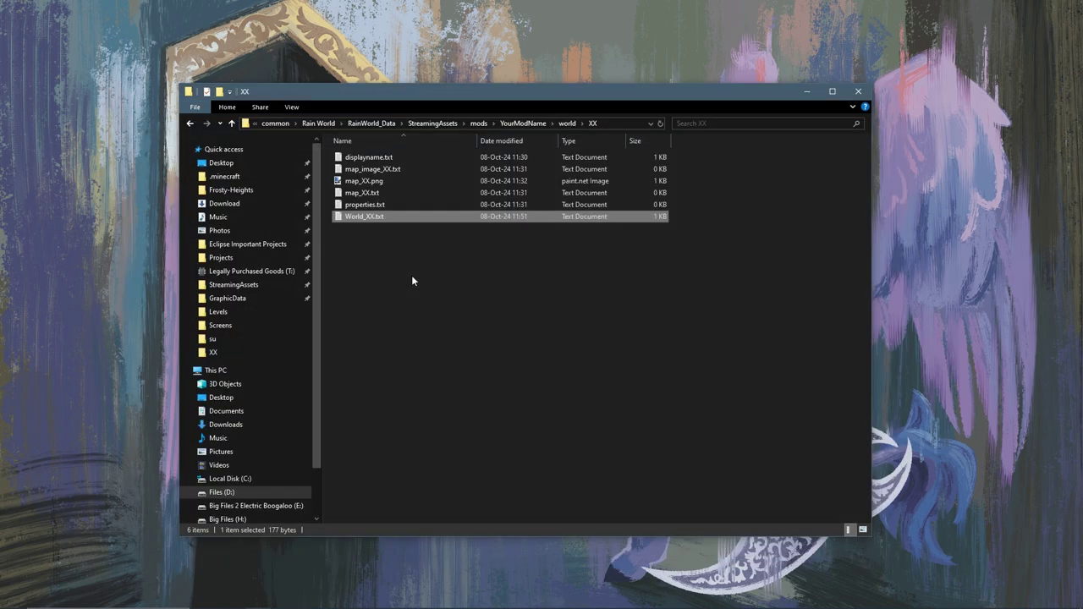
left_click(474, 289)
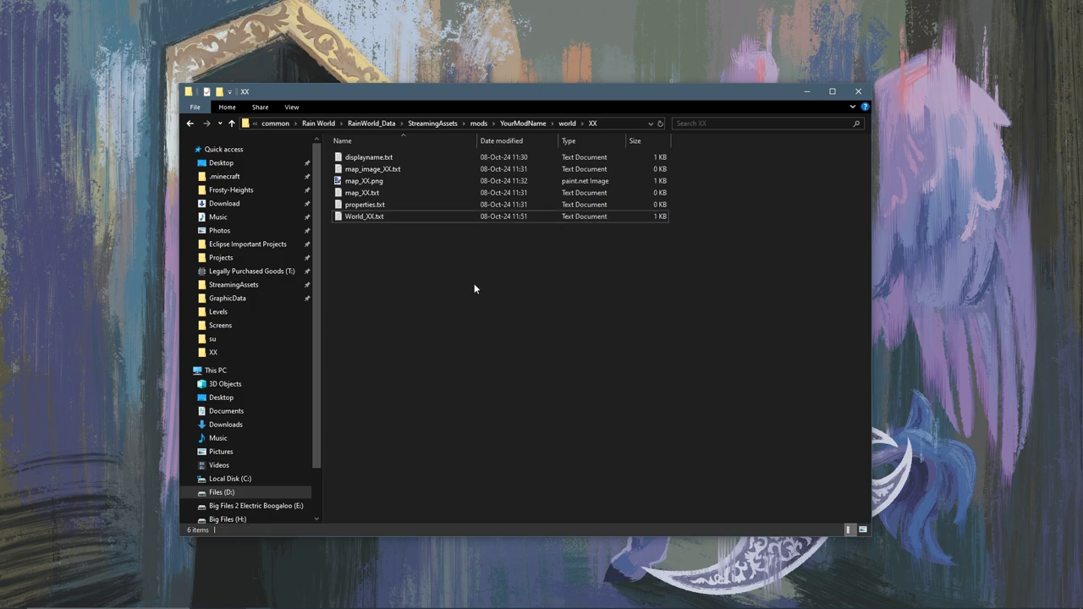
left_click_drag(474, 289, 595, 208)
left_click(571, 217)
left_click(518, 252)
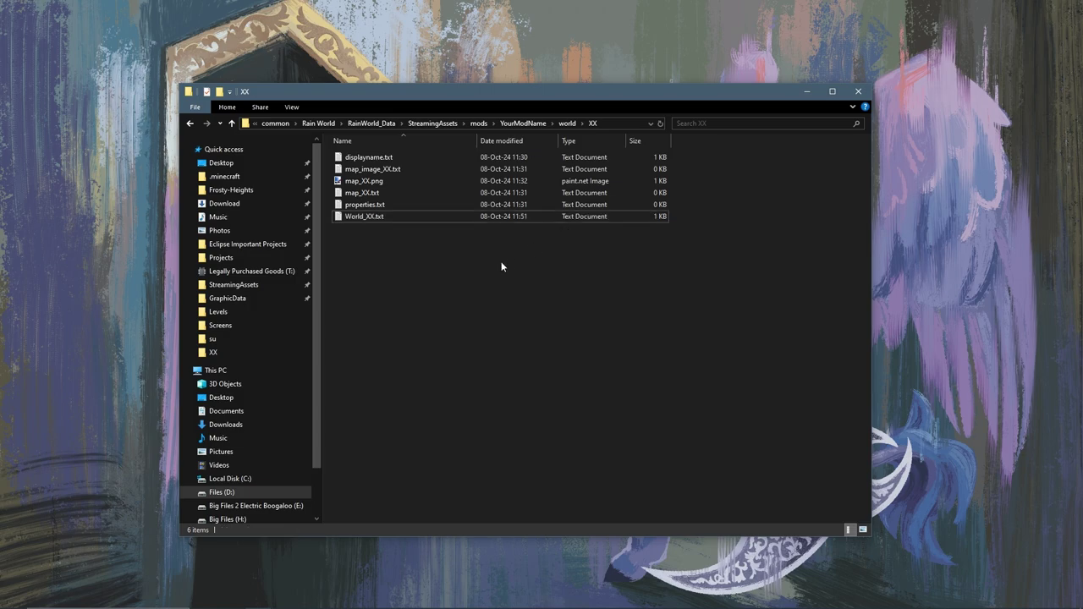